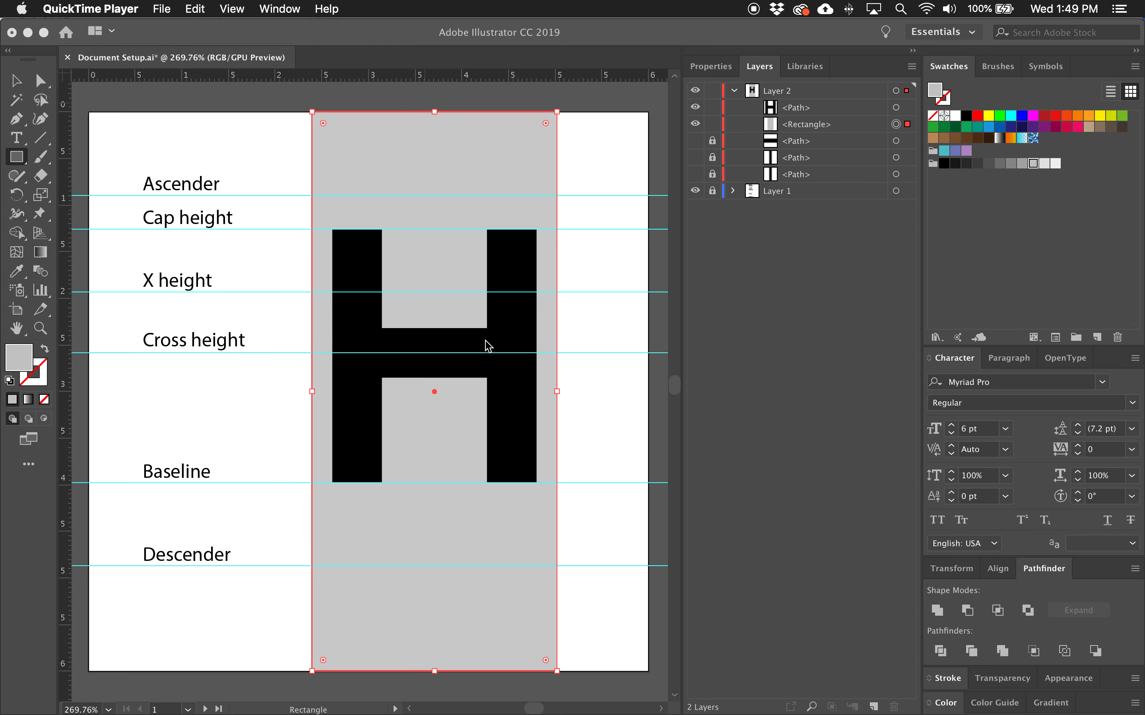
Lock and hide the layer holding the H letter reference, collapsing it in the layer list.
click(714, 97)
click(713, 91)
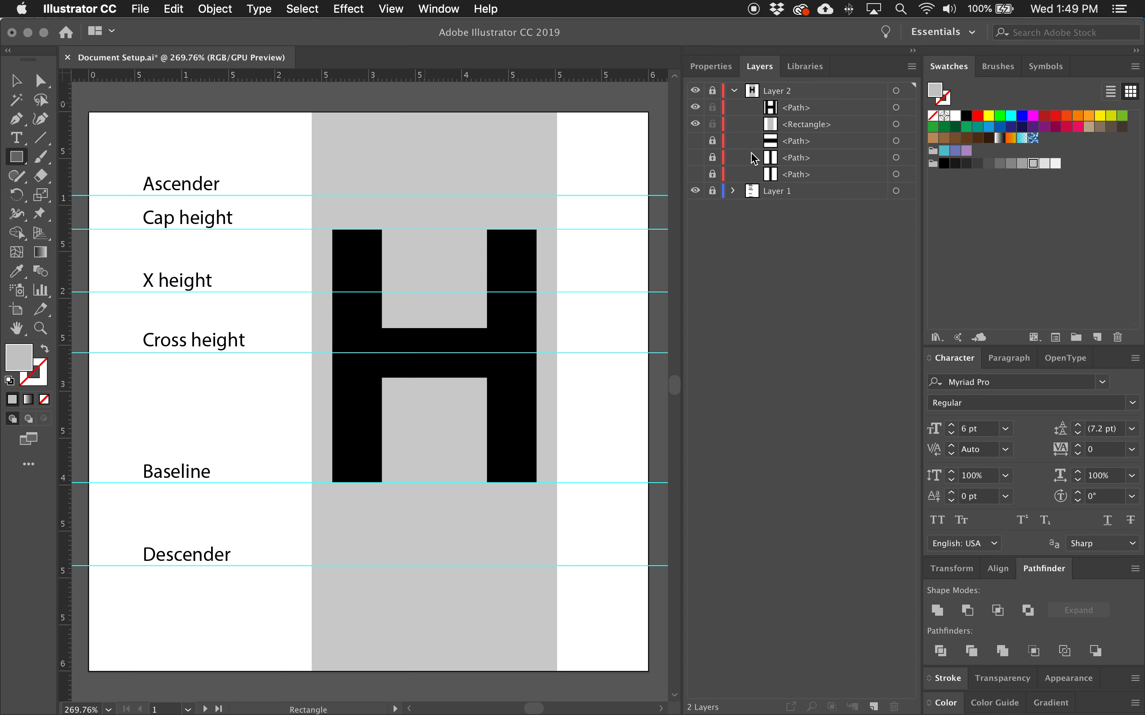
click(695, 90)
click(736, 91)
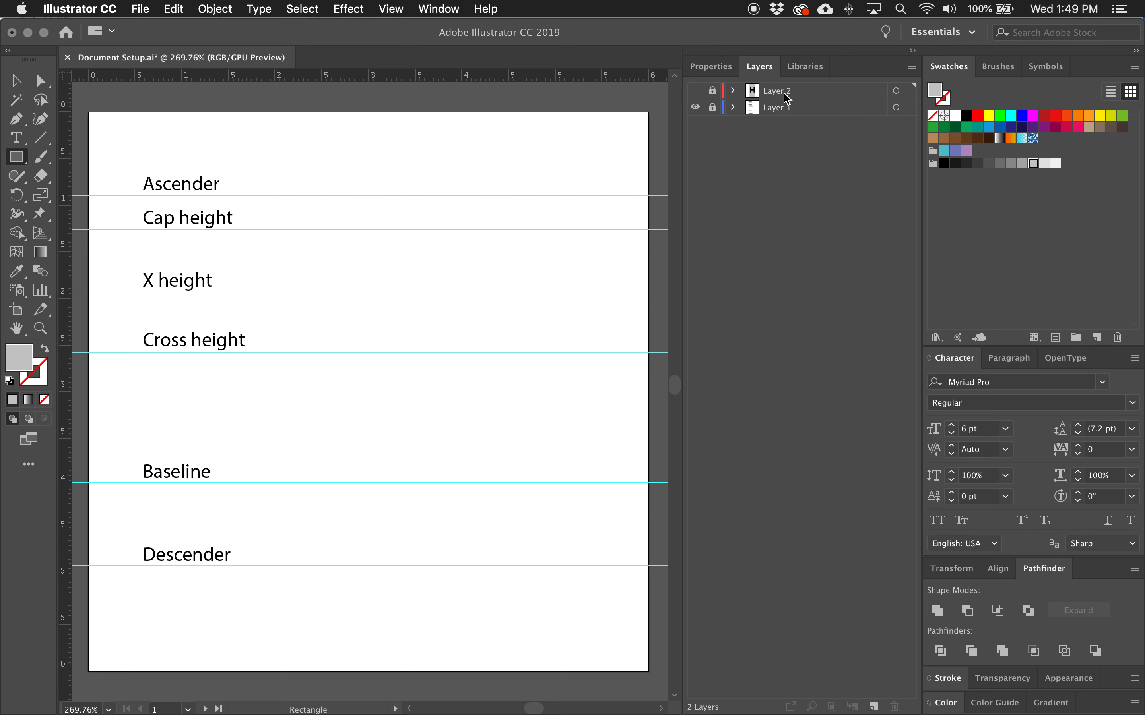
Create a new layer and, with the Pen tool, draw a stem from the baseline up to the cap height and along it.
click(873, 706)
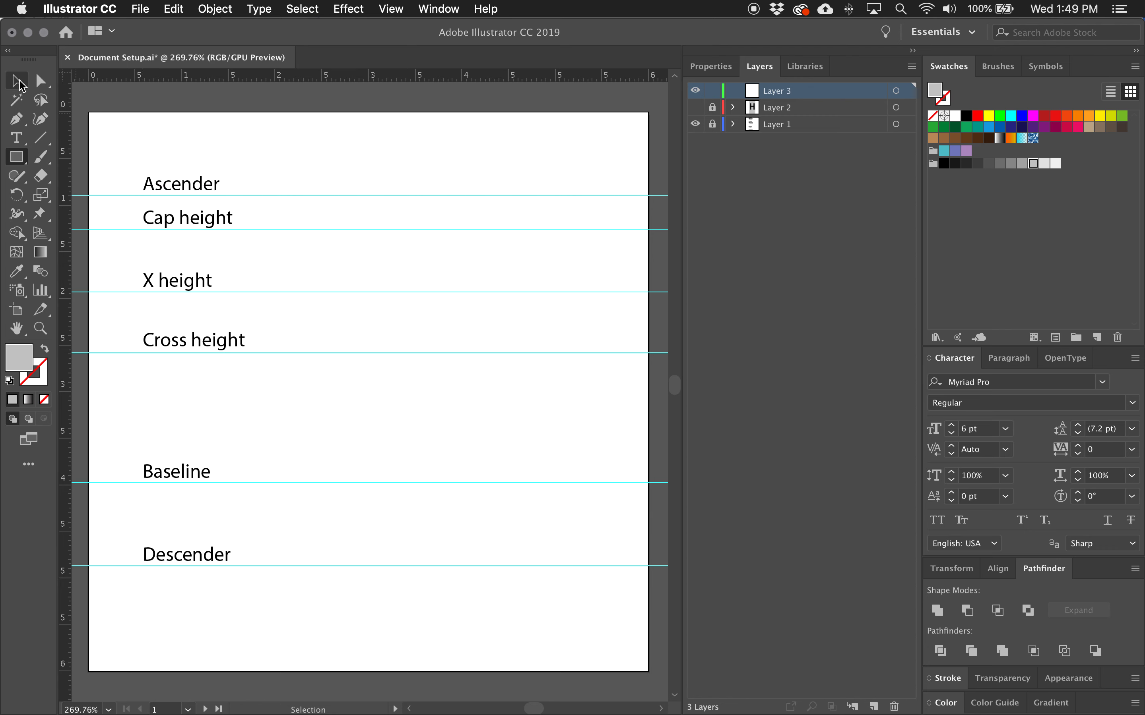
click(19, 122)
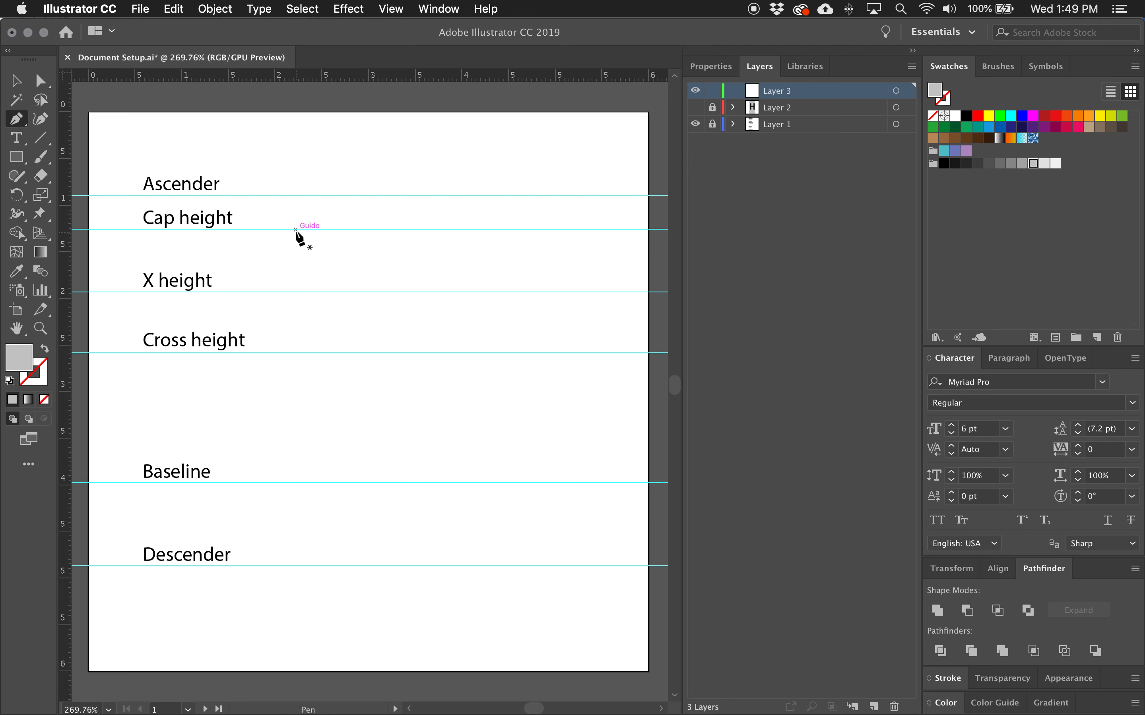
click(321, 483)
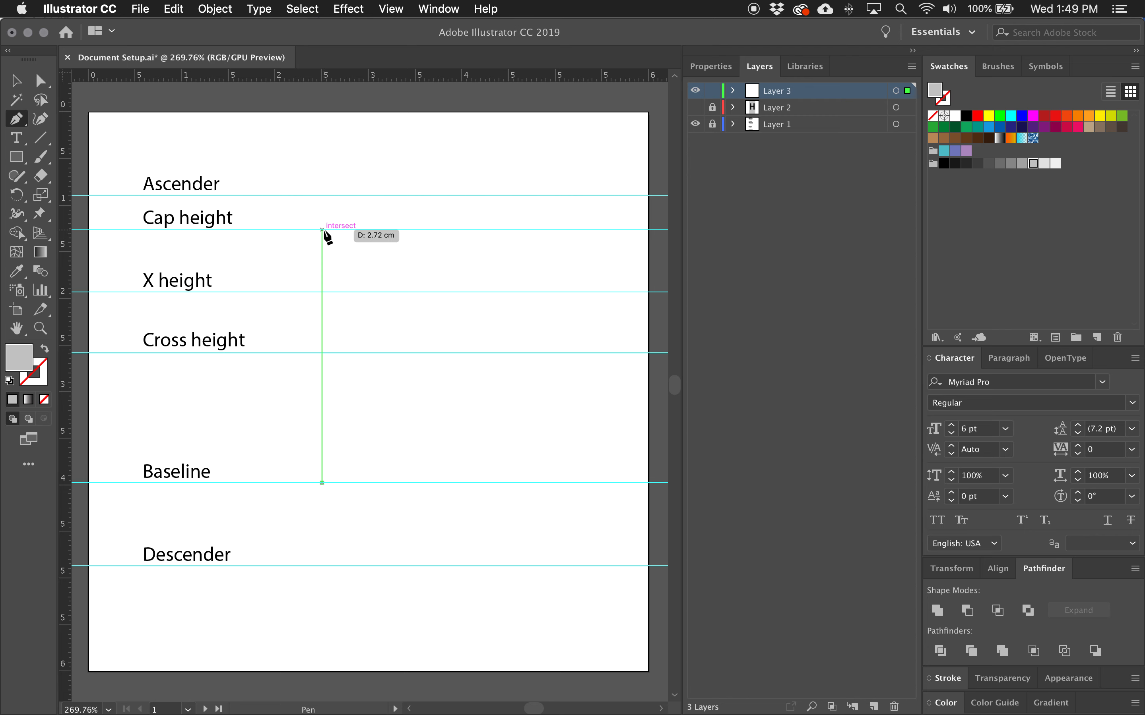
click(322, 230)
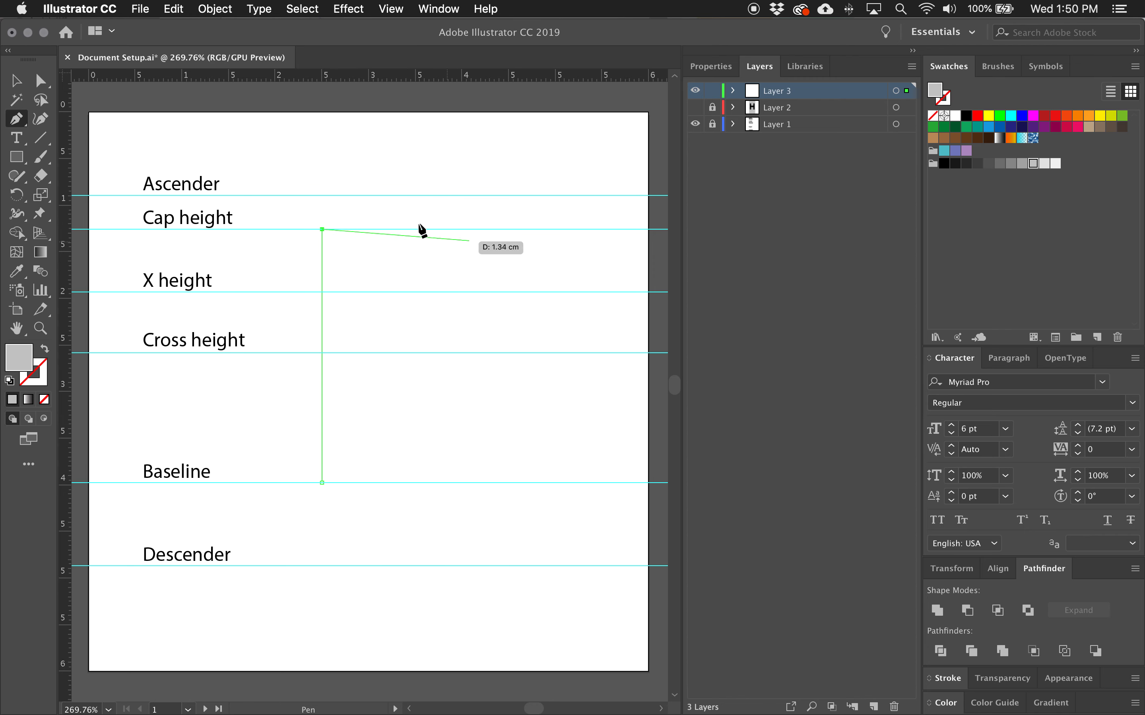
click(349, 230)
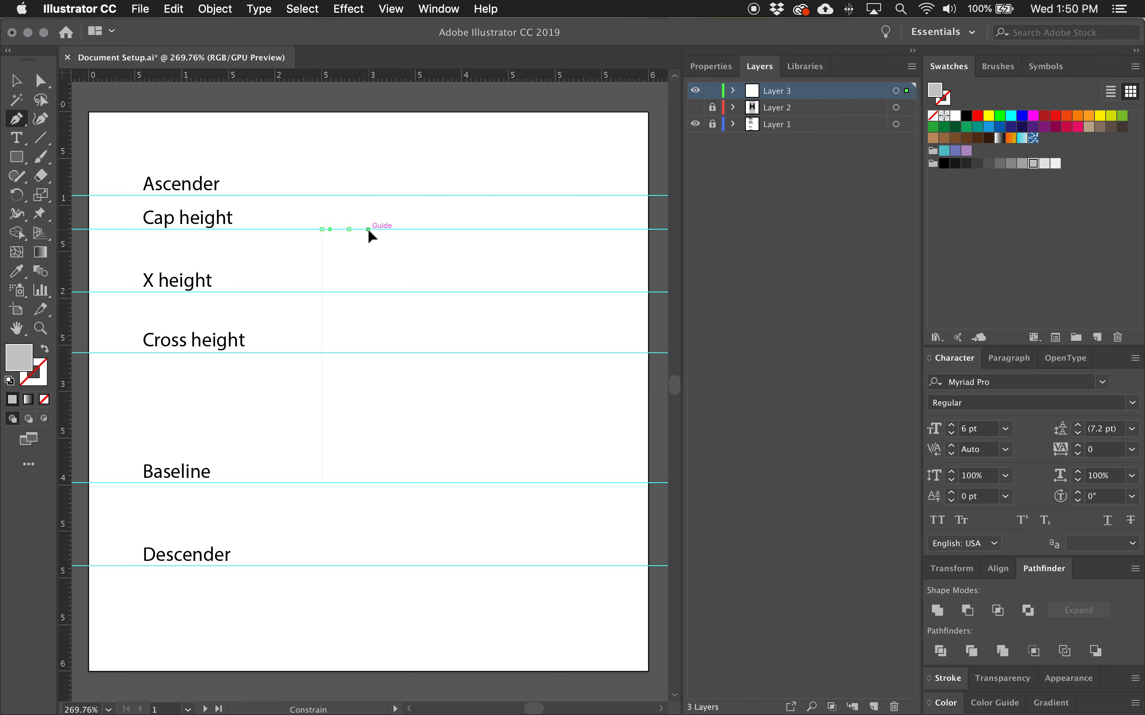
Redo the cap-height point near the stem and pull its handle horizontally to the right along the cap height.
key(ctrl+z)
click(346, 231)
key(shift)
drag(426, 230, 427, 230)
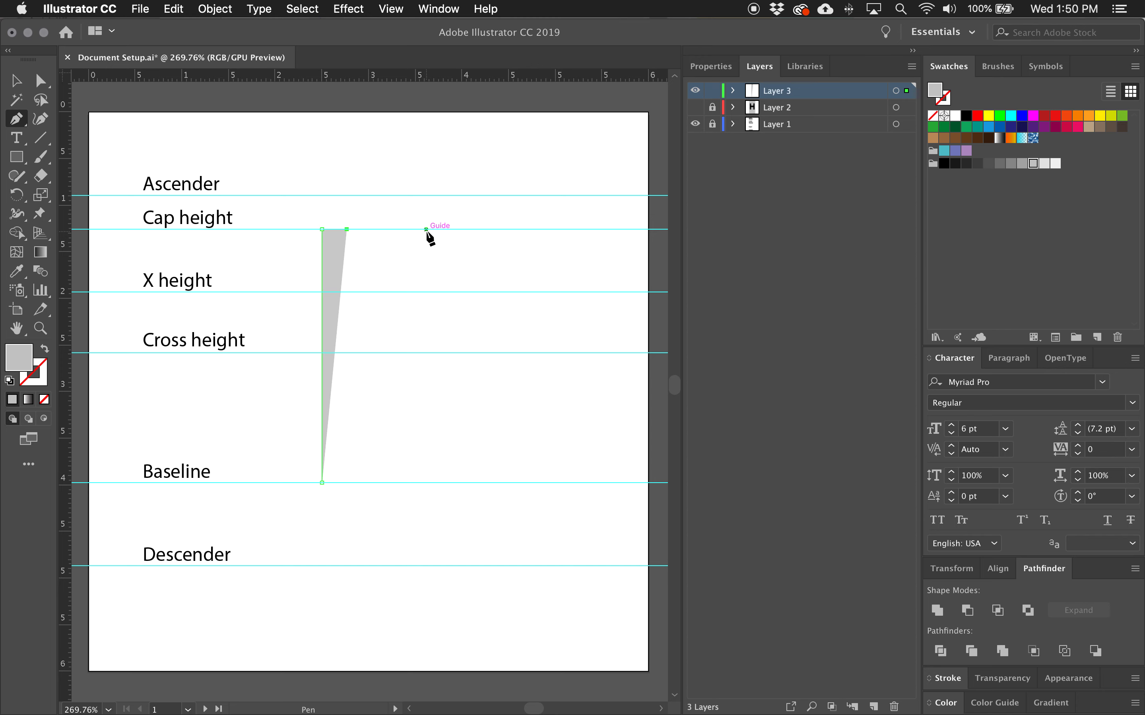
scroll(425, 230, up, 1)
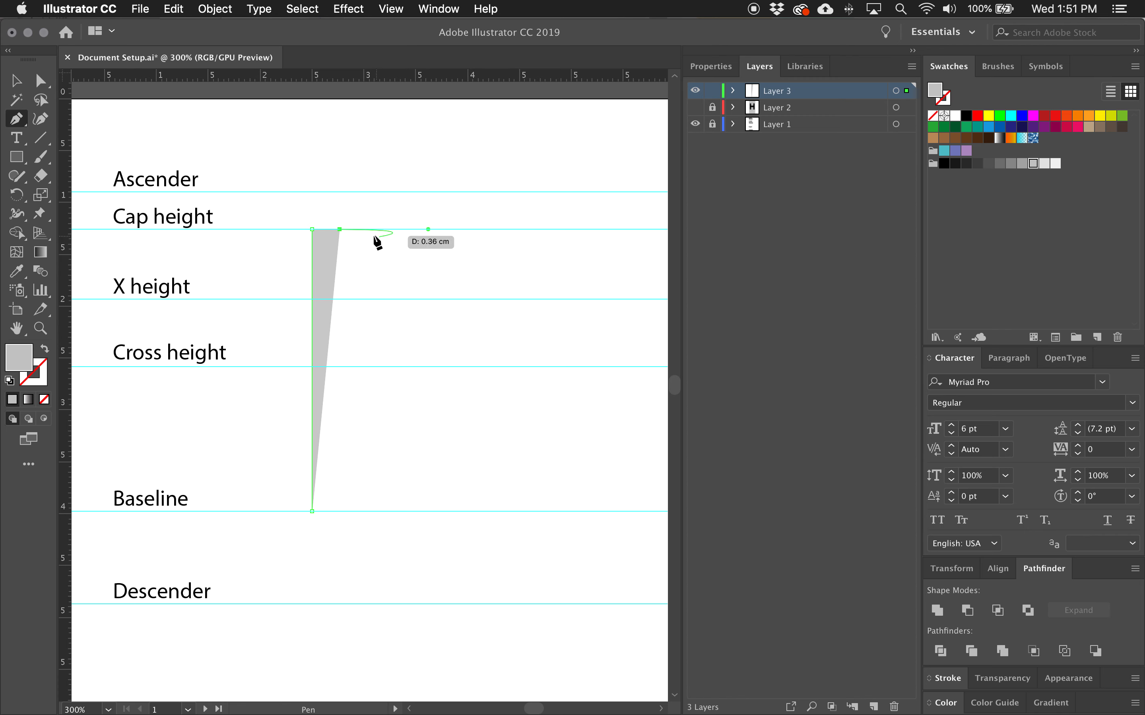
drag(341, 232, 428, 230)
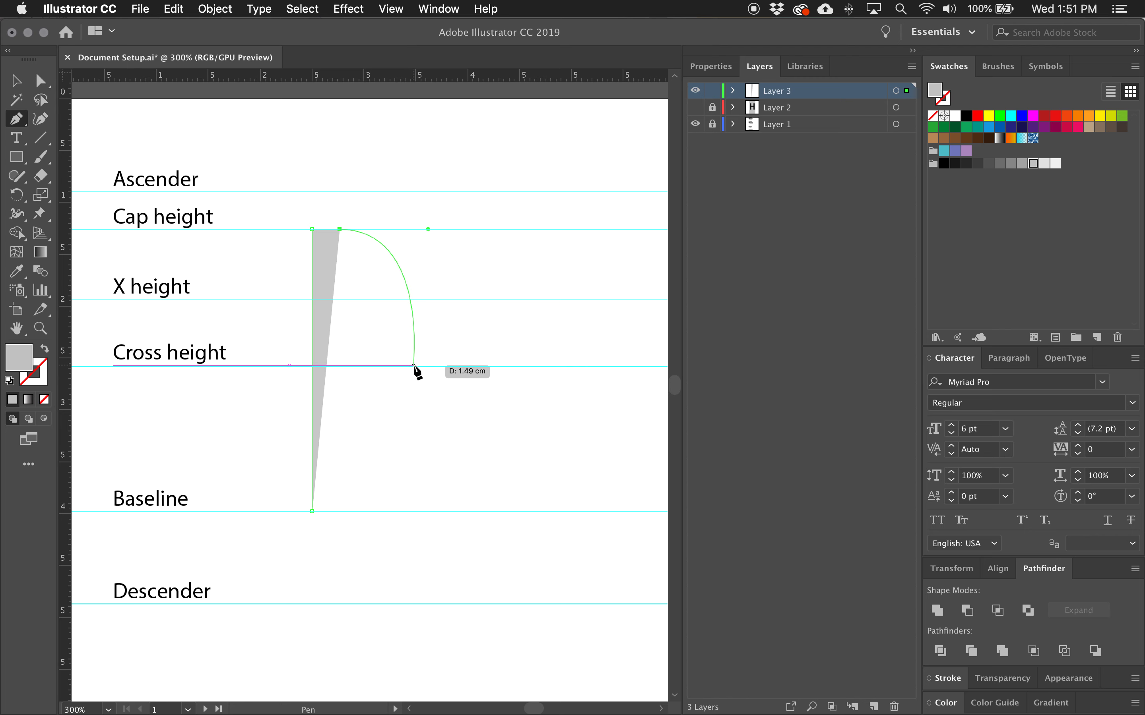
drag(414, 365, 411, 447)
key(cmd+z)
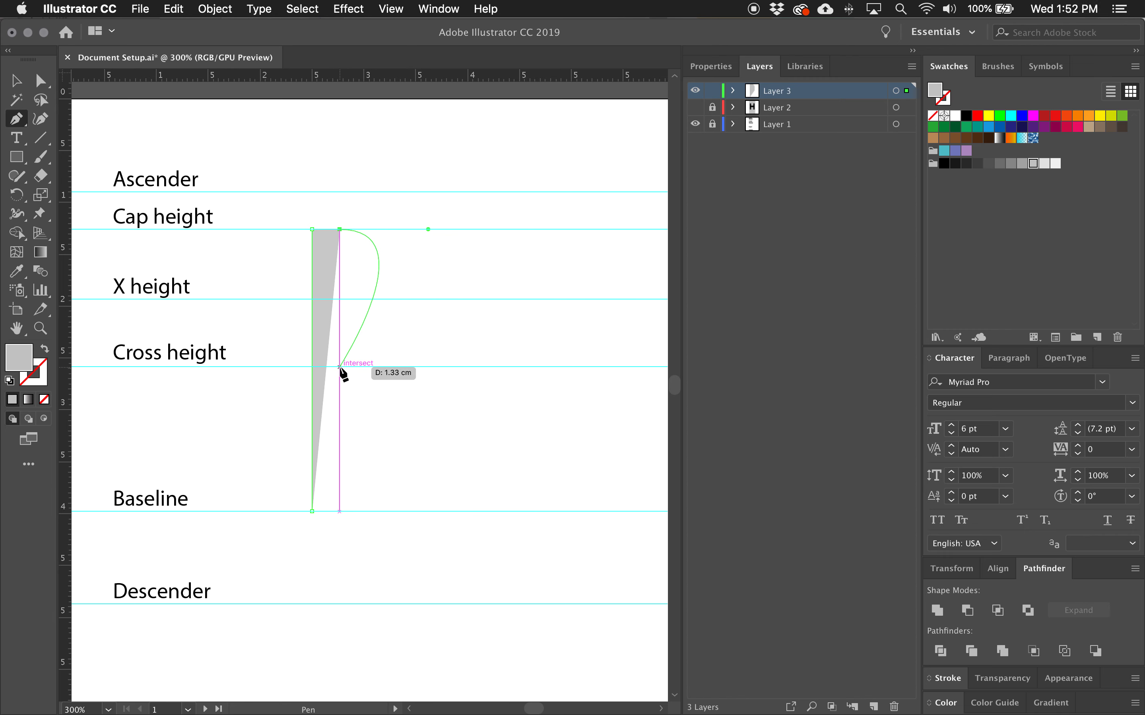
drag(340, 367, 336, 426)
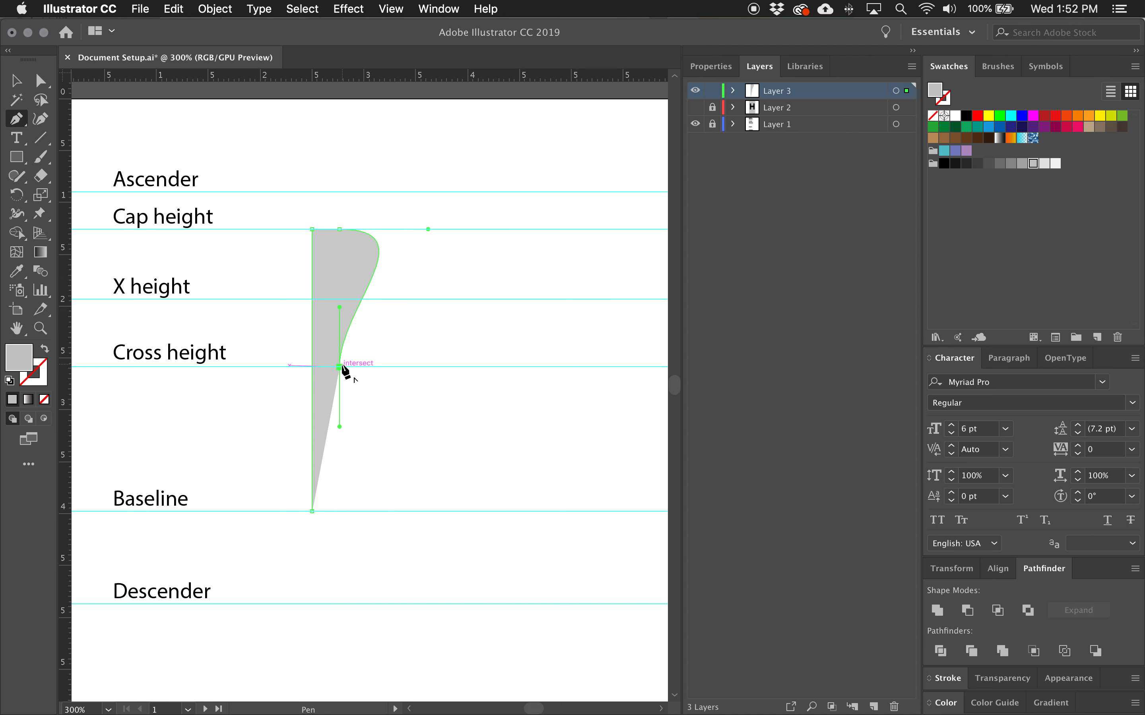
drag(339, 367, 339, 318)
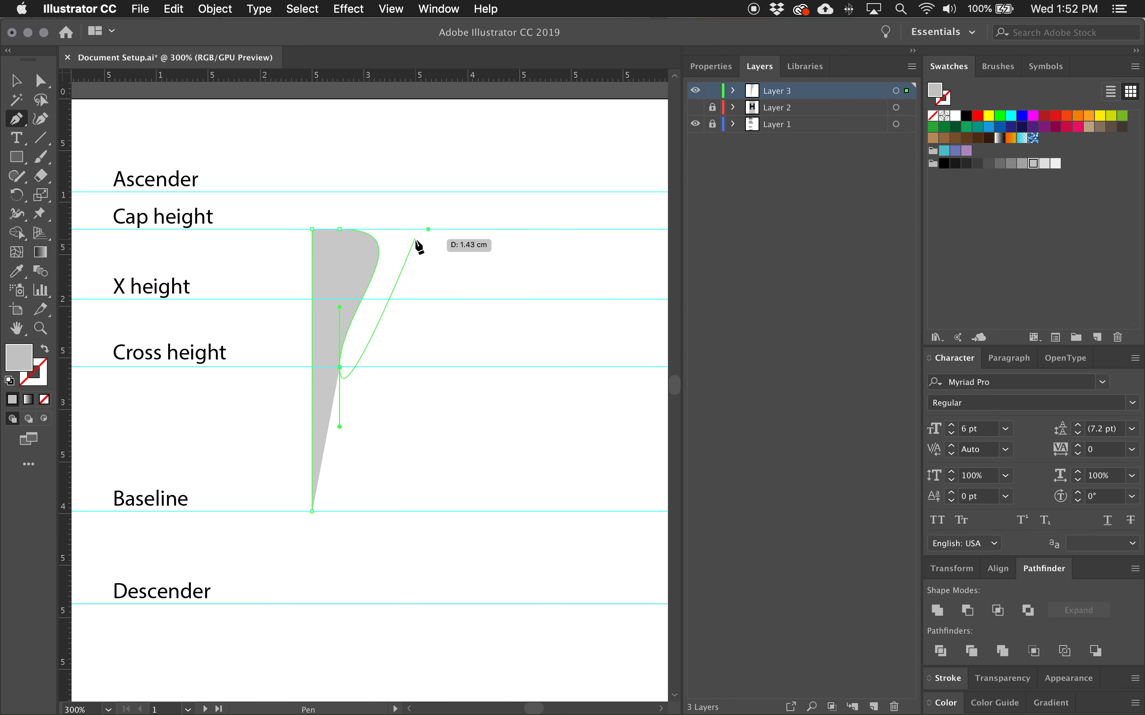
drag(341, 367, 340, 307)
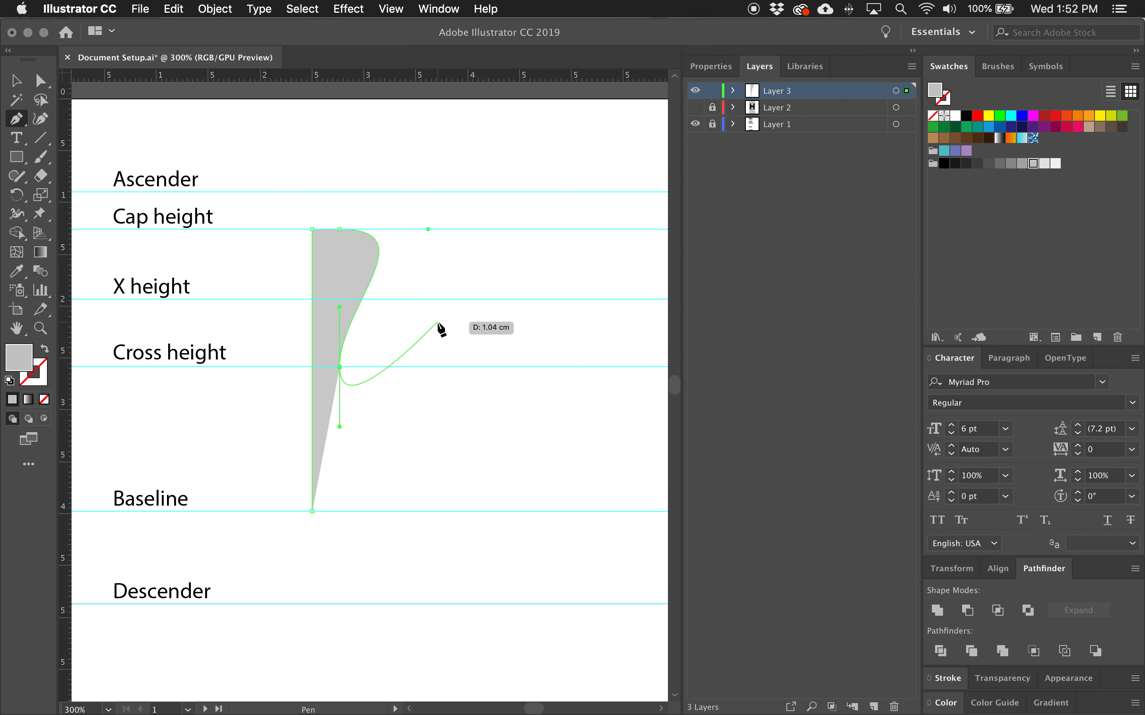
key(super+z)
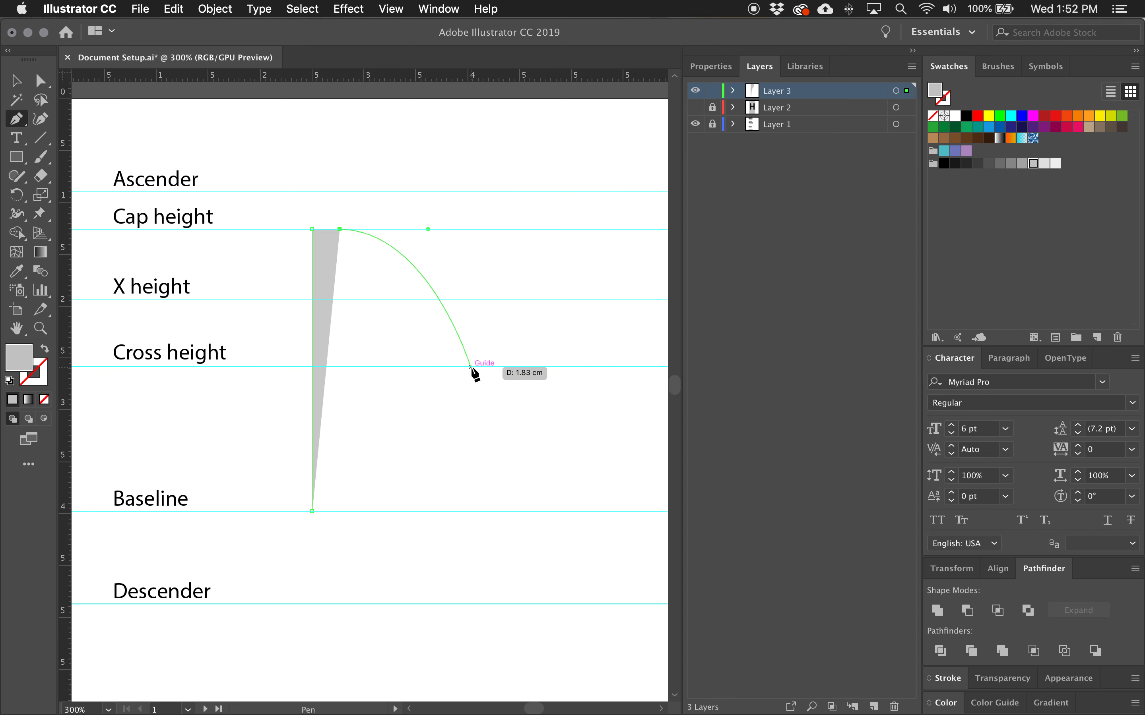
Add a smooth anchor on the cross height at the bowl's right edge with a vertical handle, then cut its lower handle.
drag(470, 366, 465, 419)
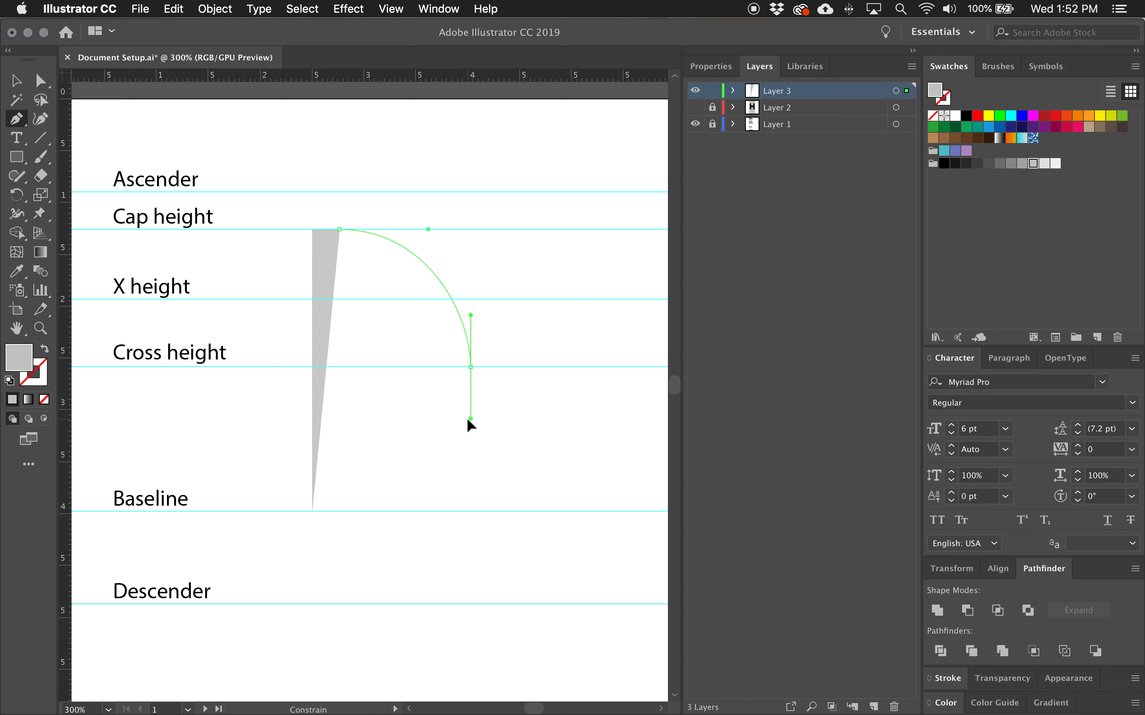
drag(467, 418, 467, 418)
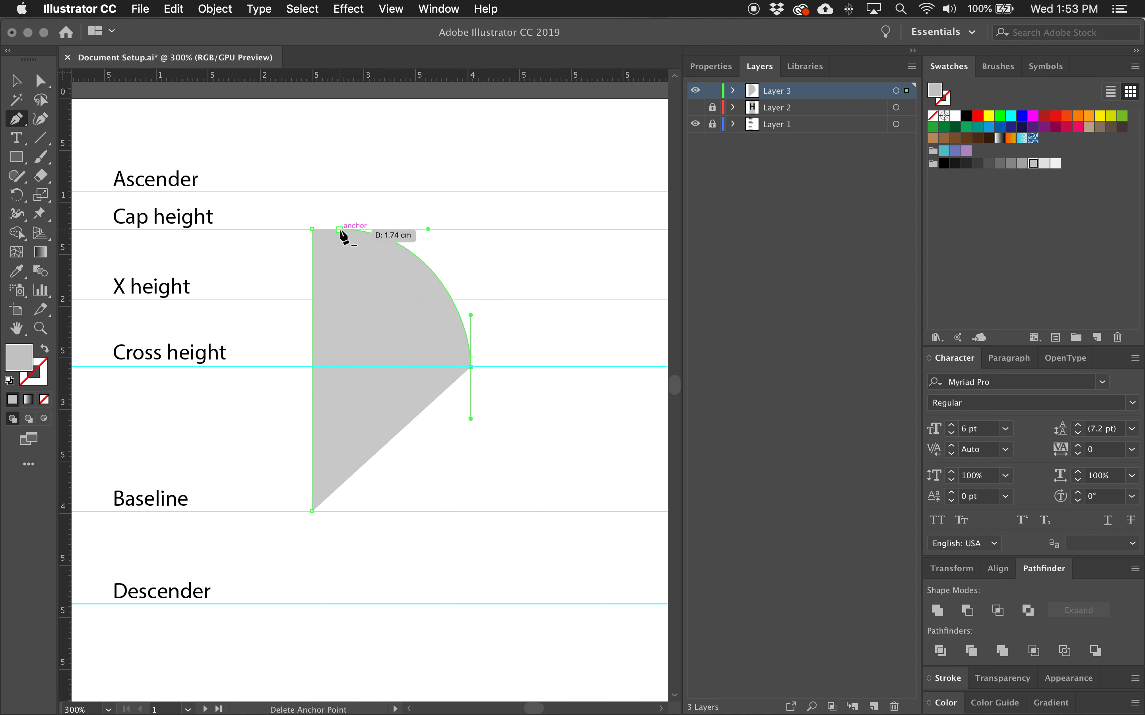
click(470, 367)
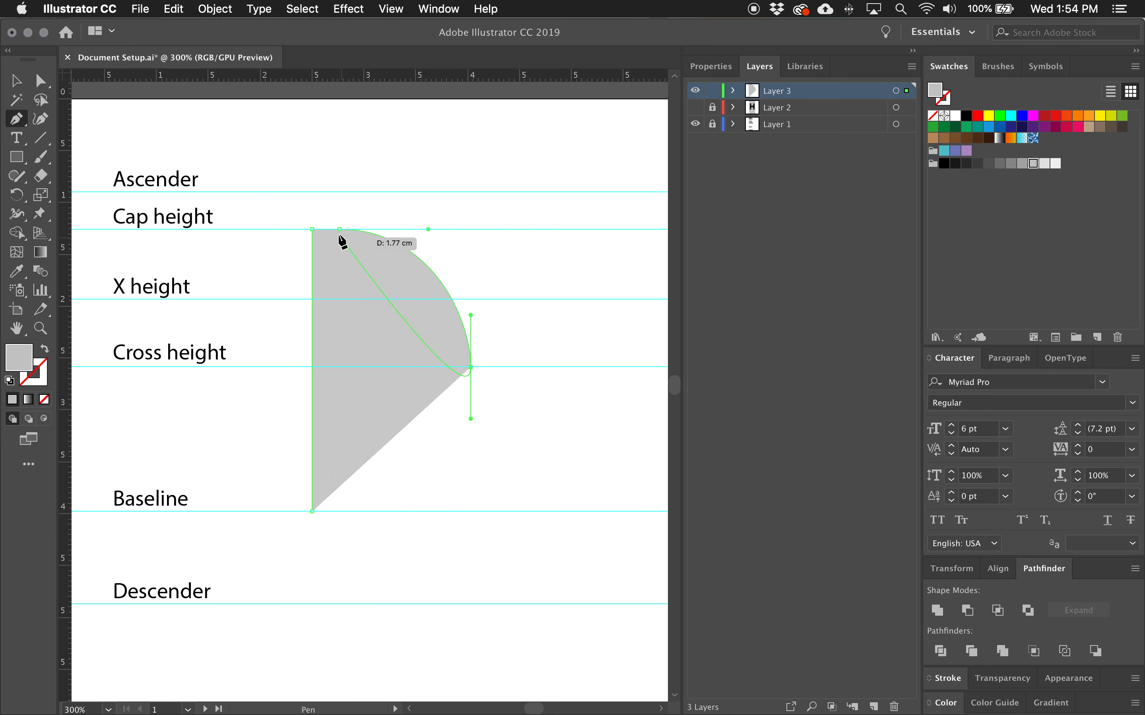
Add a curved anchor on the baseline with a horizontal handle to shape the bowl's lower curve.
scroll(341, 233, up, 1)
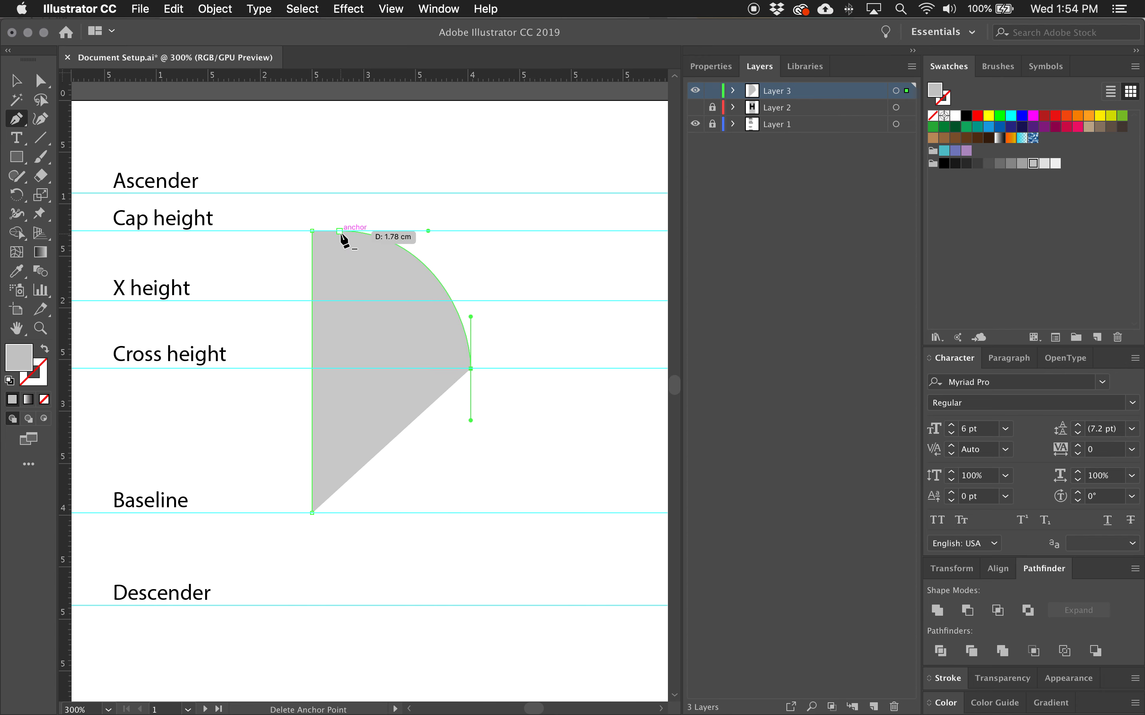
scroll(360, 513, down, 1)
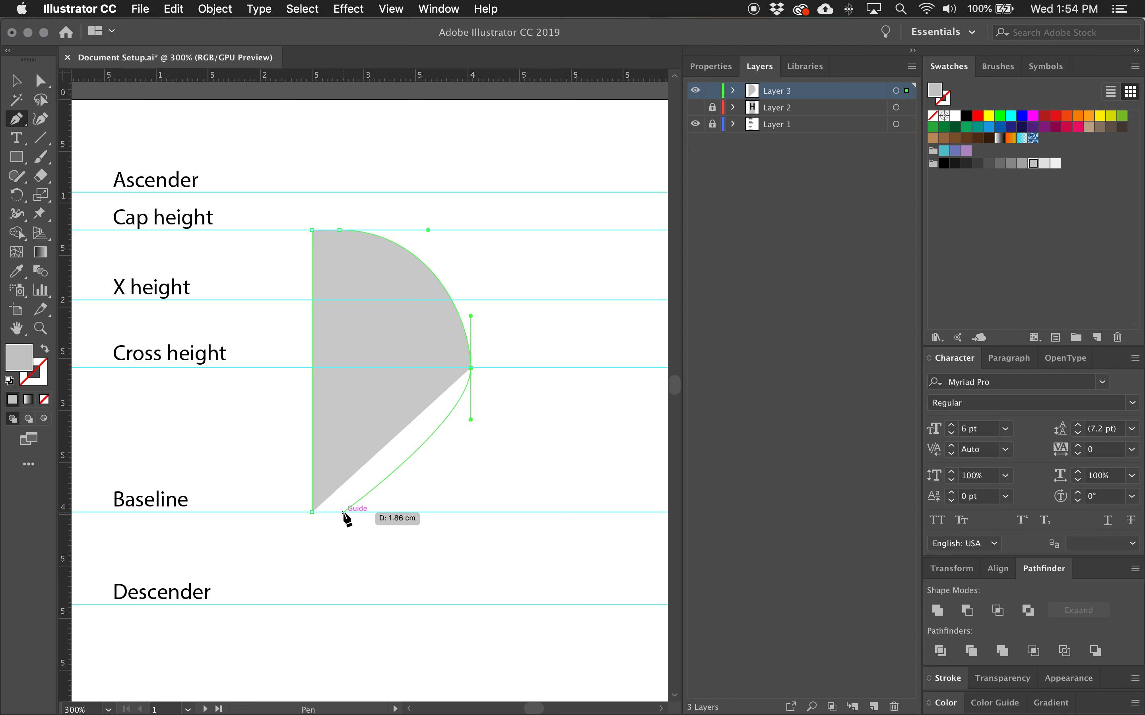
drag(340, 512, 258, 511)
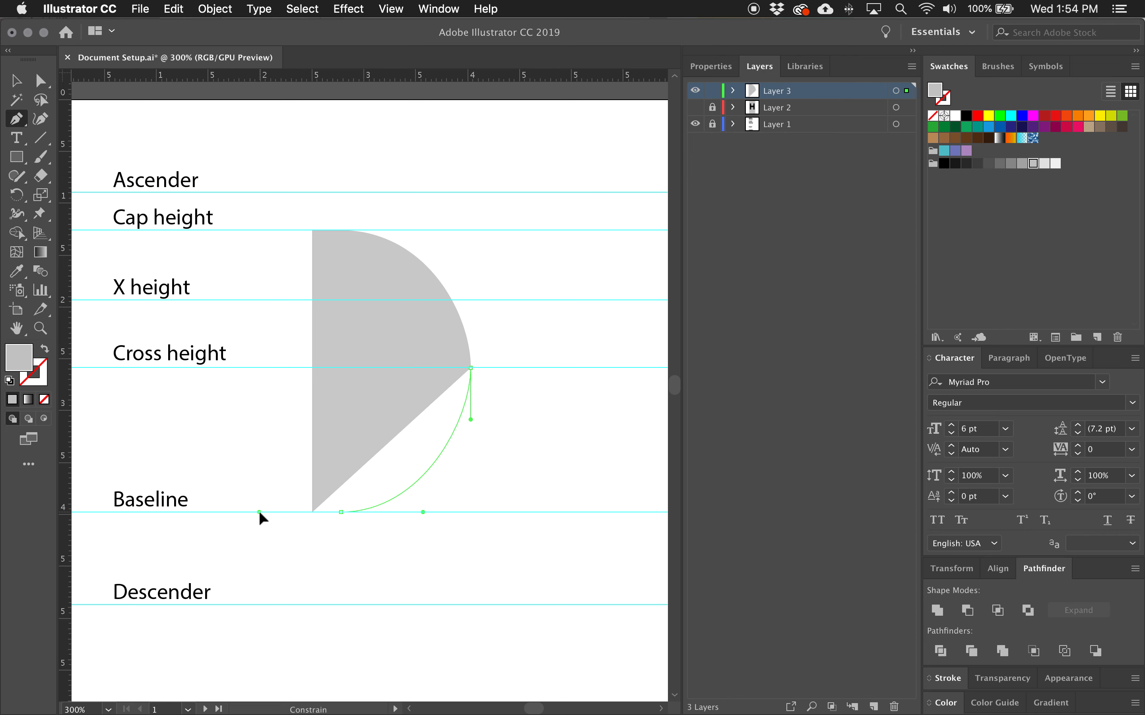
drag(258, 511, 254, 512)
drag(256, 512, 256, 511)
scroll(256, 512, down, 1)
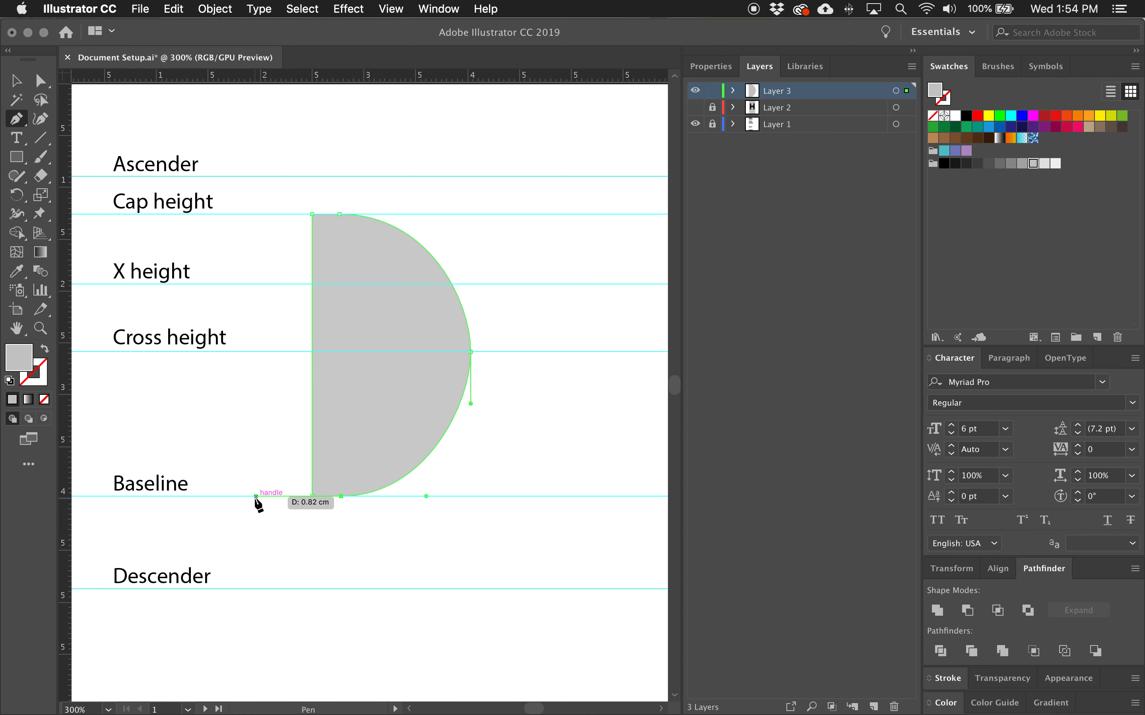
key(alt)
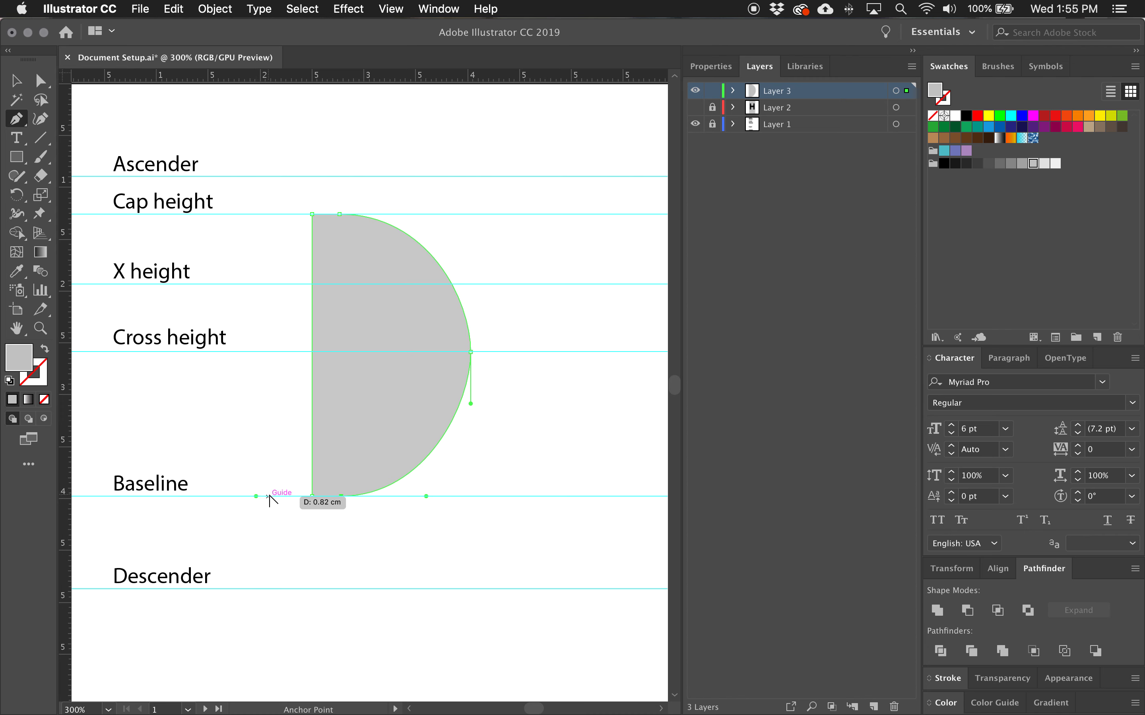
drag(256, 496, 256, 496)
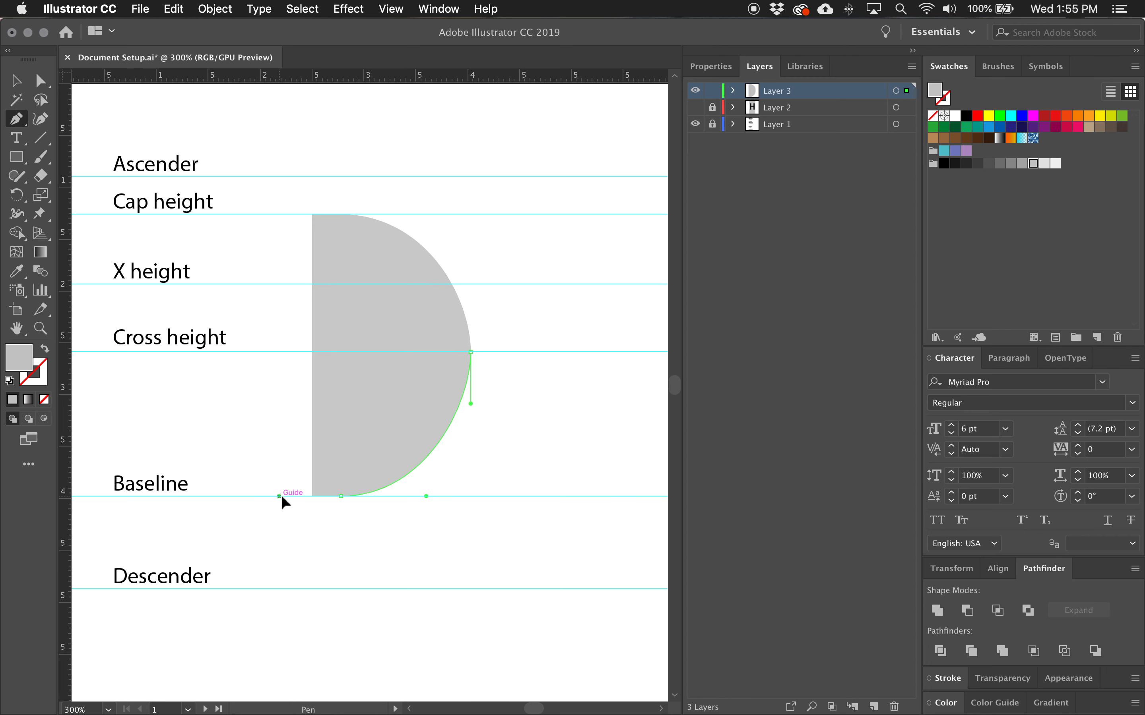
Close the P shape at the stem's bottom anchor.
click(312, 497)
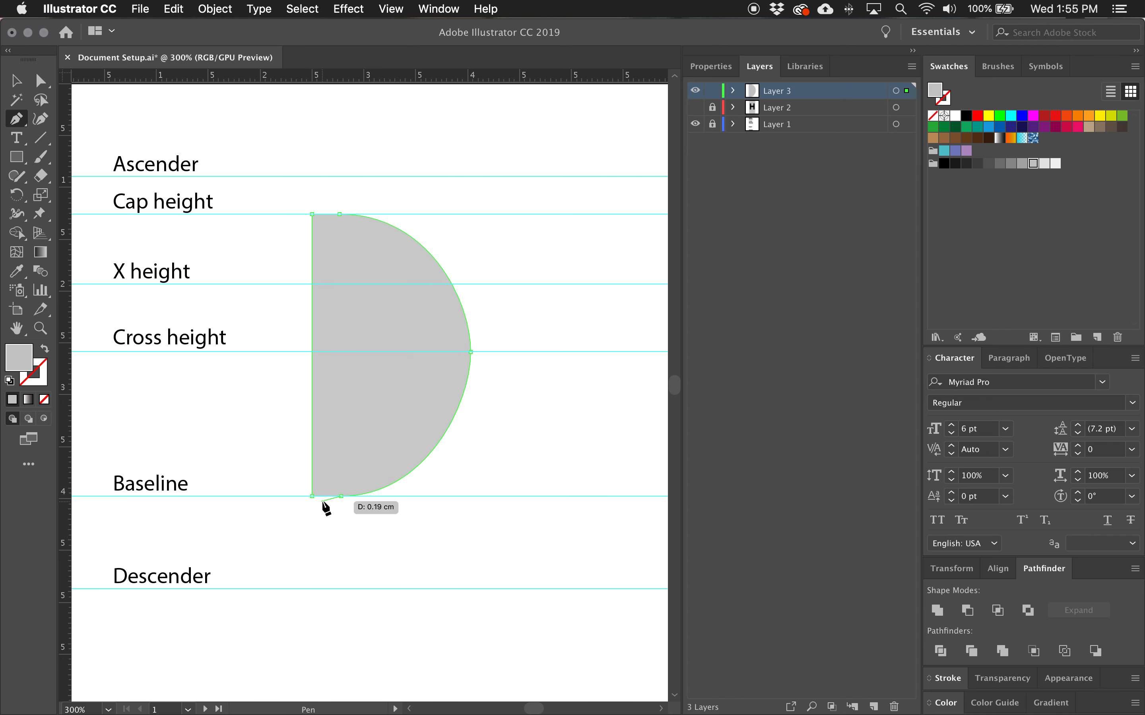
click(341, 497)
click(312, 497)
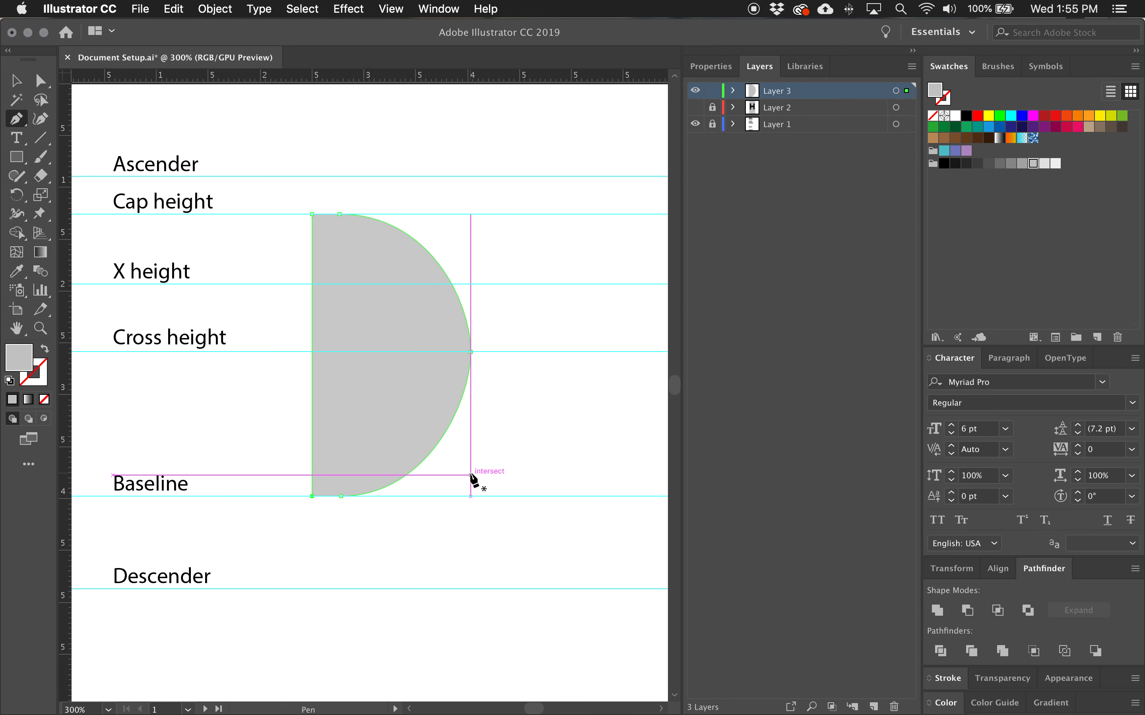
Select the bowl's bottom anchor with Direct Selection and show the Align panel.
key(a)
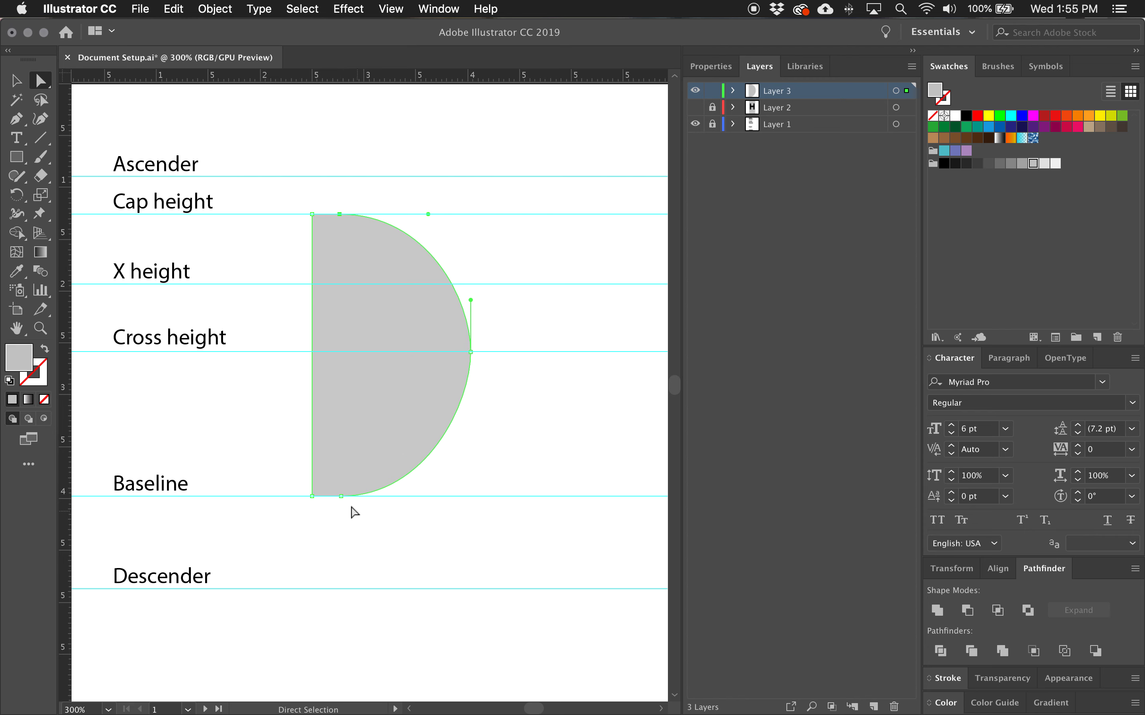
click(341, 498)
click(998, 568)
click(965, 559)
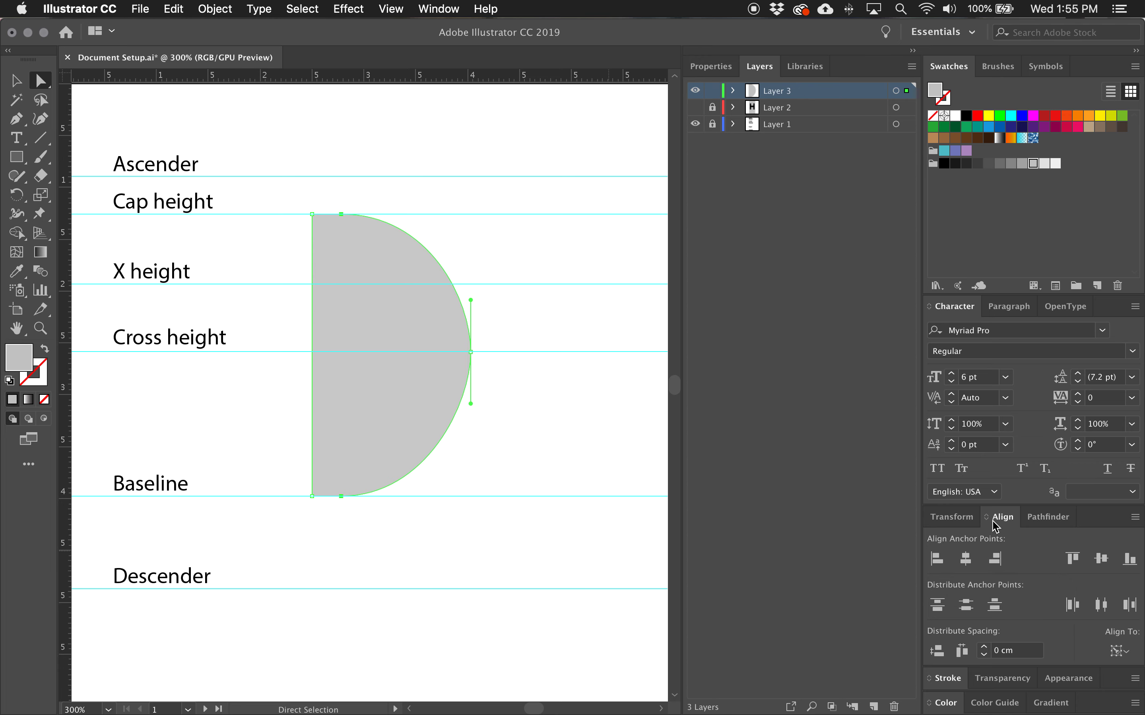
click(438, 9)
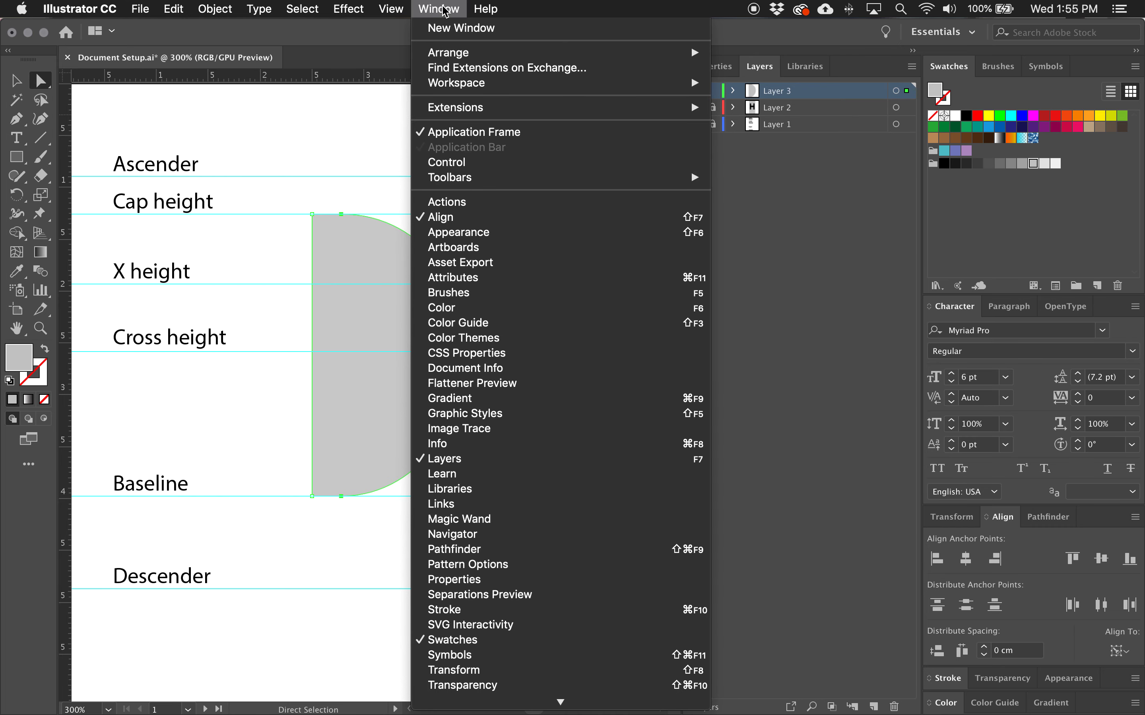
click(438, 8)
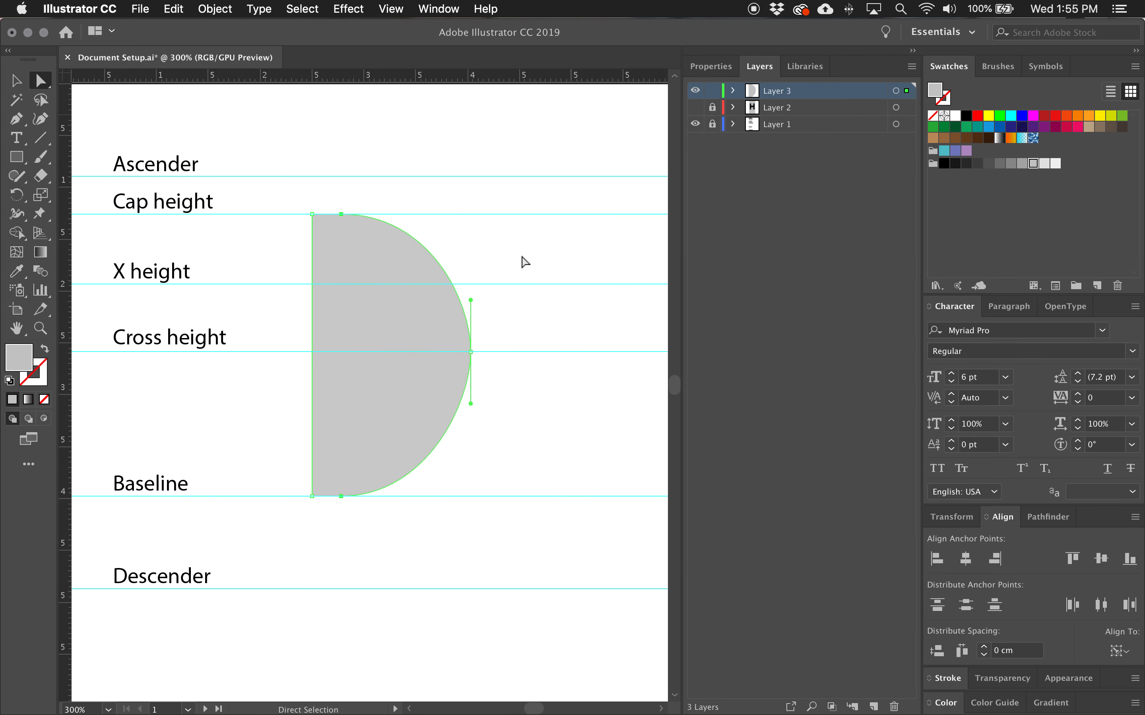
Select the bowl's top and bottom anchors and position a vertical guide through the bowl for aligning their handles.
click(341, 216)
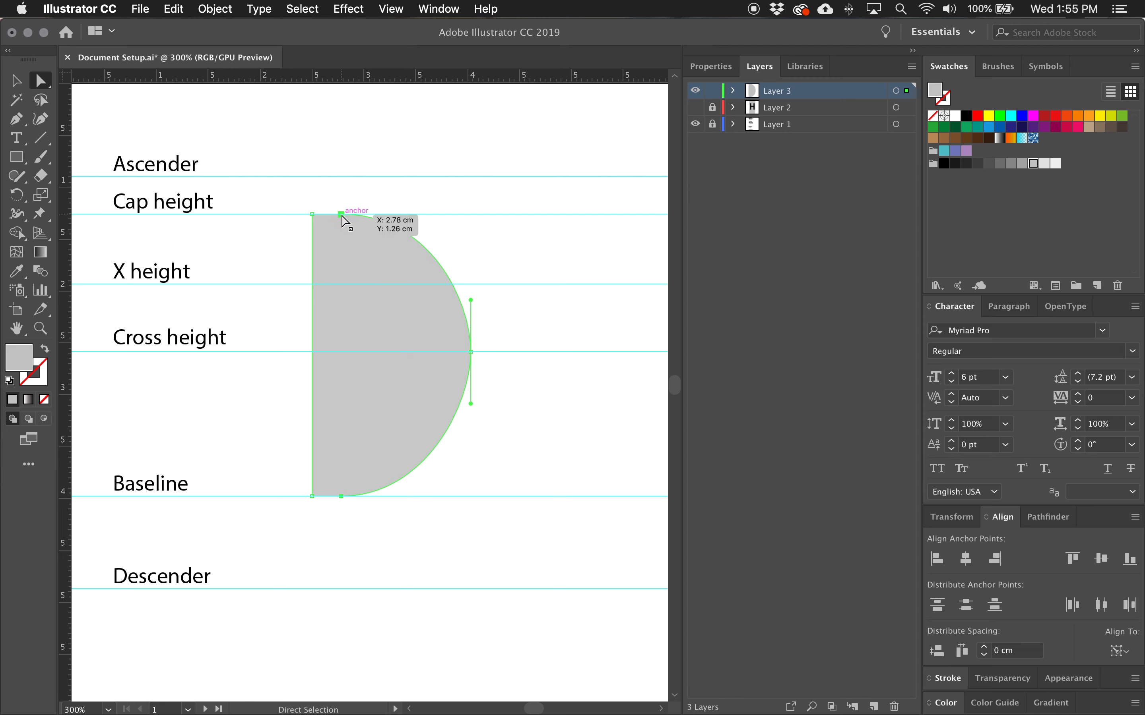
click(341, 497)
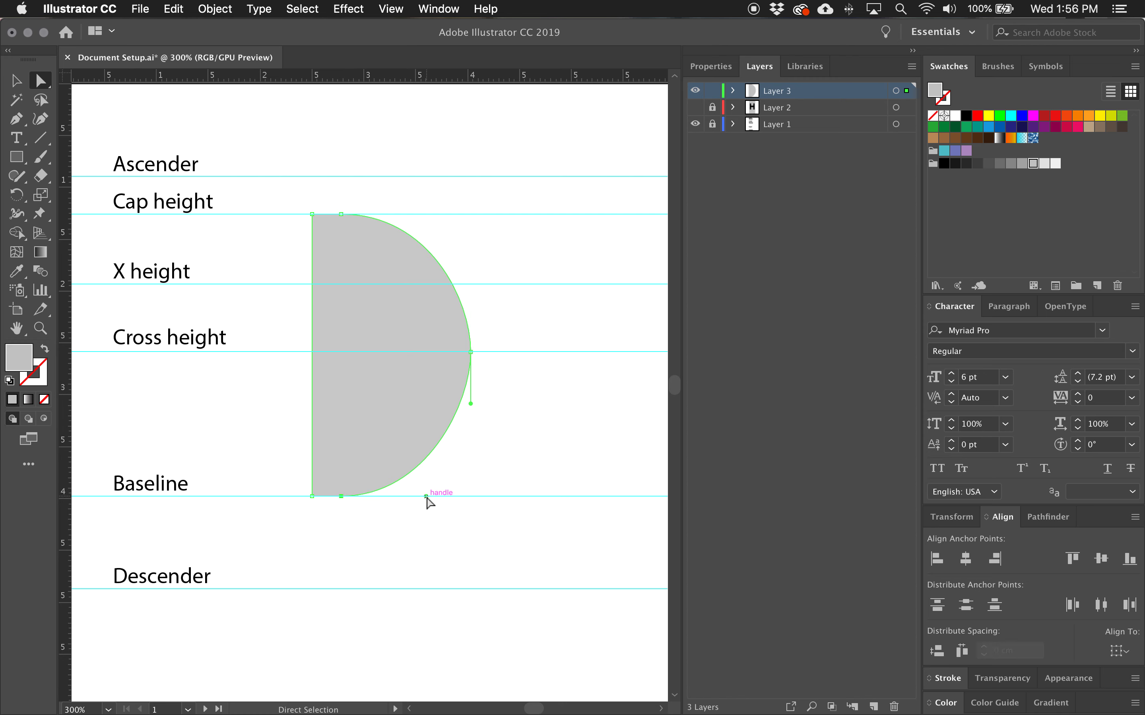
shift+click(341, 214)
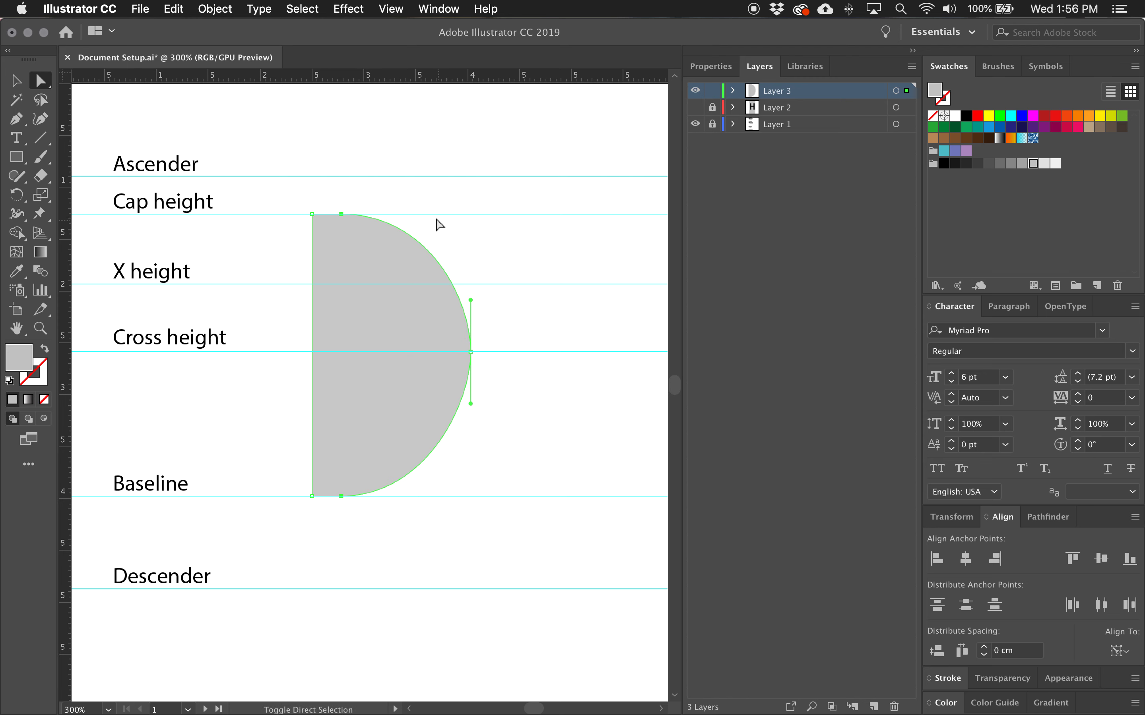
click(388, 204)
click(341, 214)
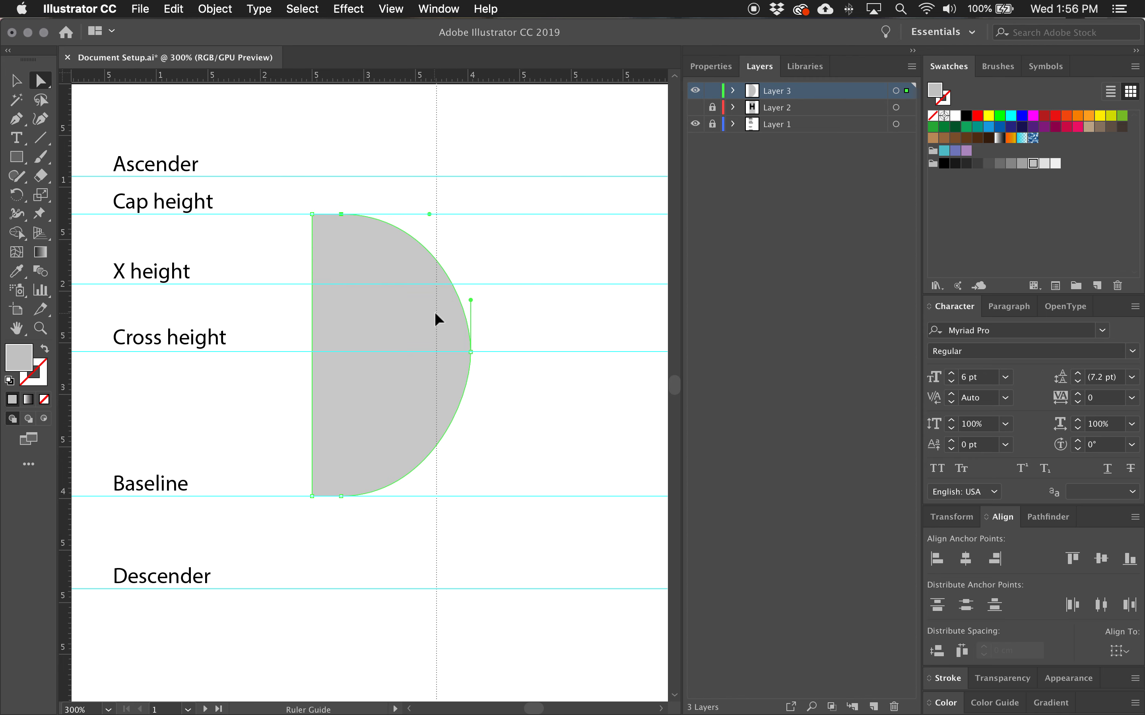
drag(434, 311, 436, 313)
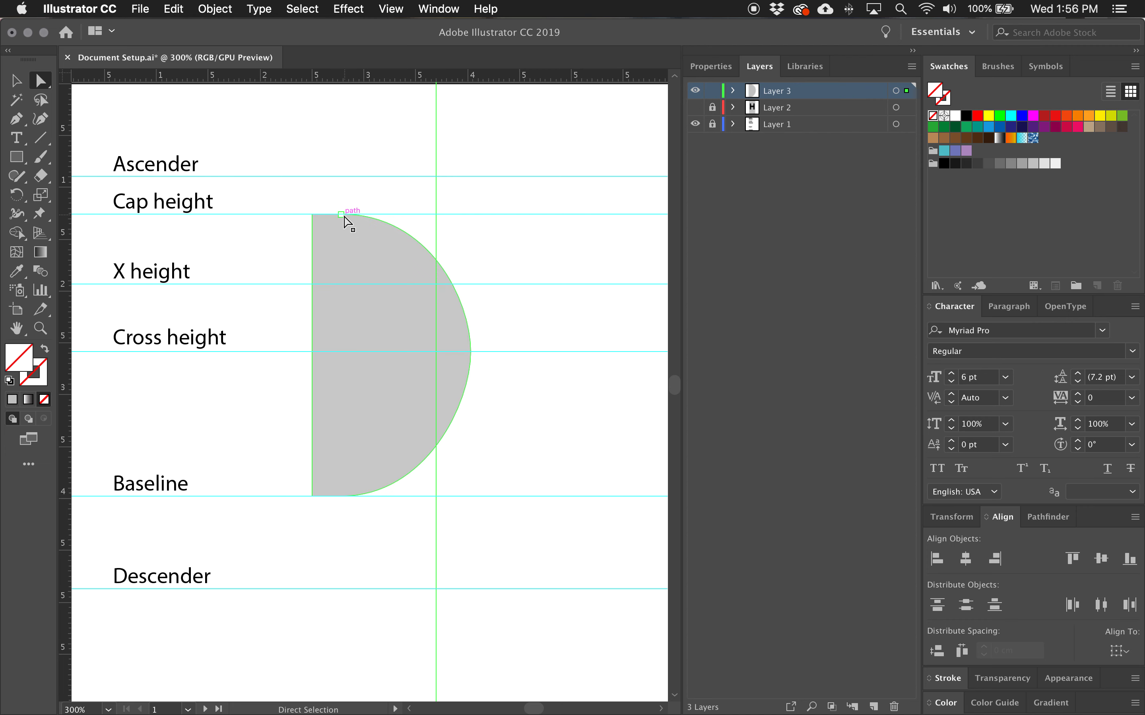
Extend the top and bottom anchors' horizontal handles to the vertical guide, then delete the guide.
drag(430, 215, 438, 215)
click(342, 496)
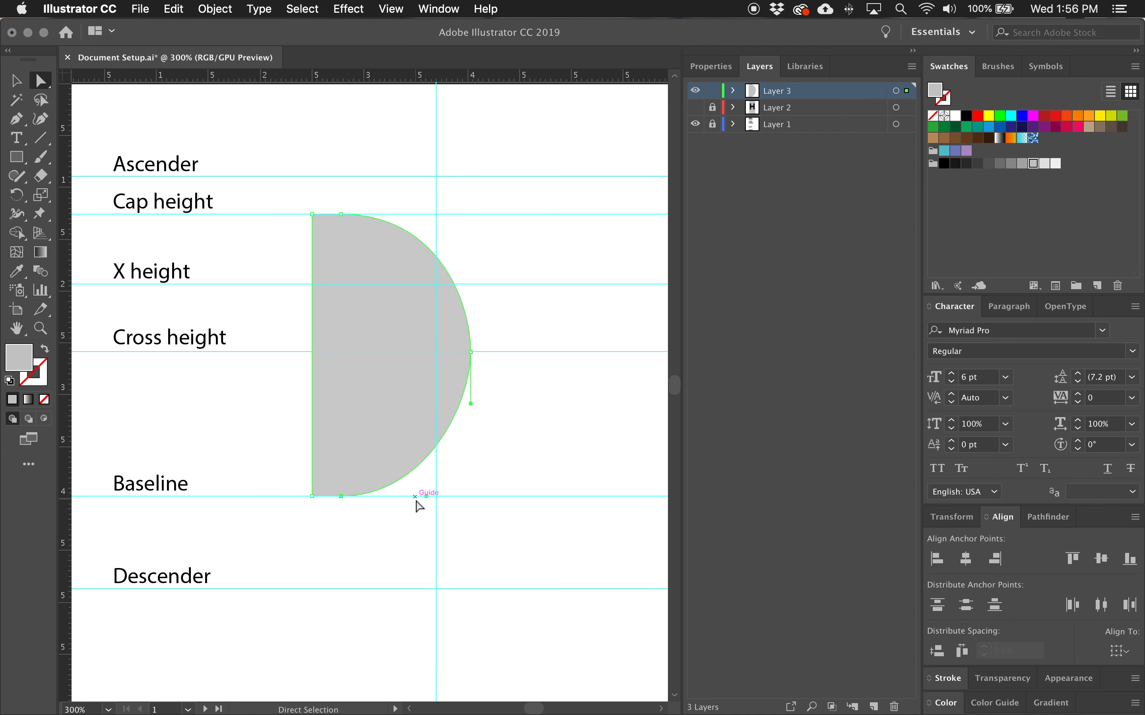
drag(428, 497, 436, 497)
click(437, 145)
key(Delete)
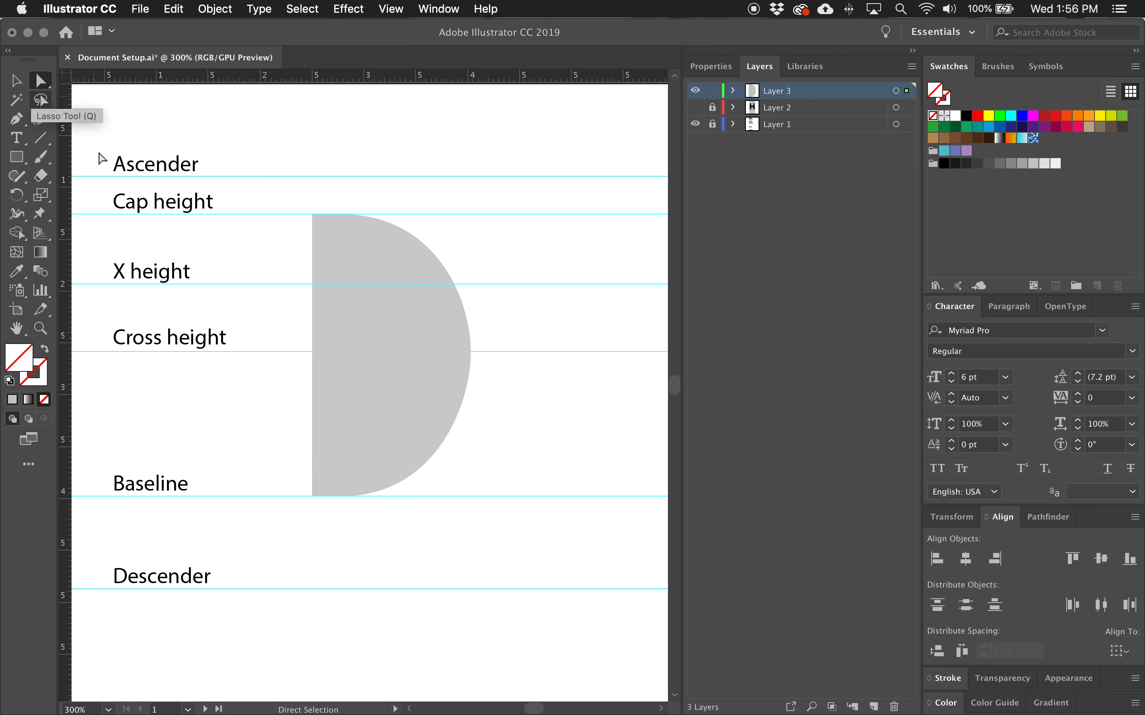
click(341, 216)
shift+click(342, 496)
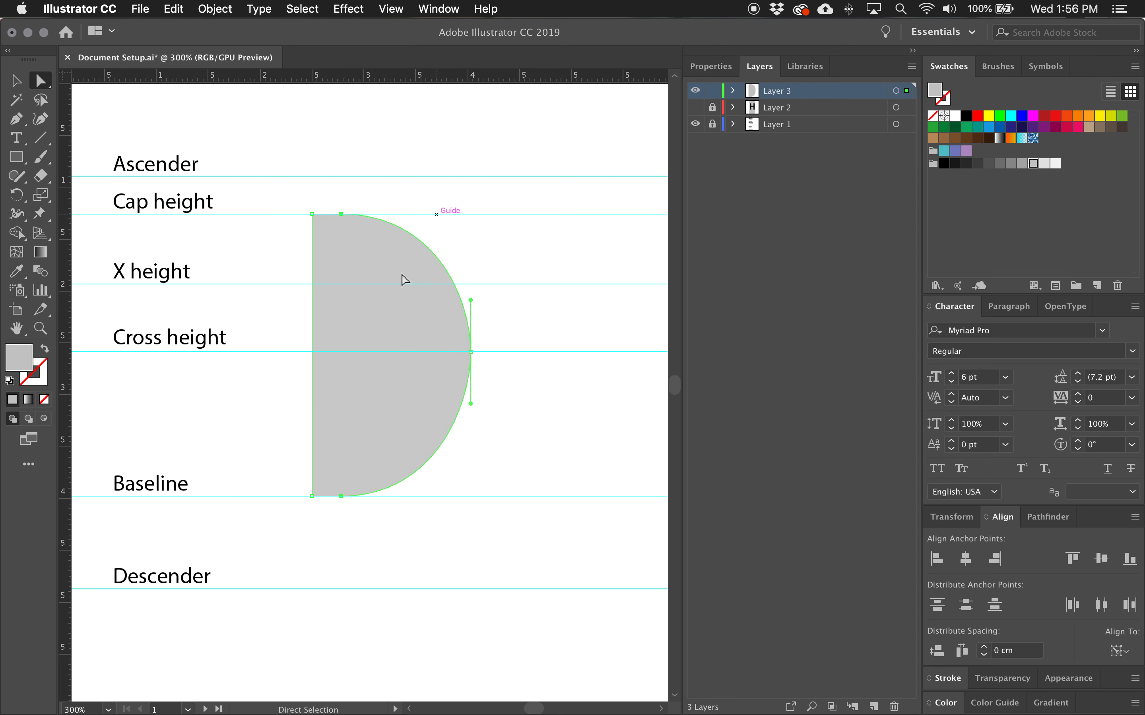
key(shift+Right)
key(shift+Left)
Lengthen the cross-height anchor's vertical handles and the baseline anchor's handle to round out the bowl.
click(476, 355)
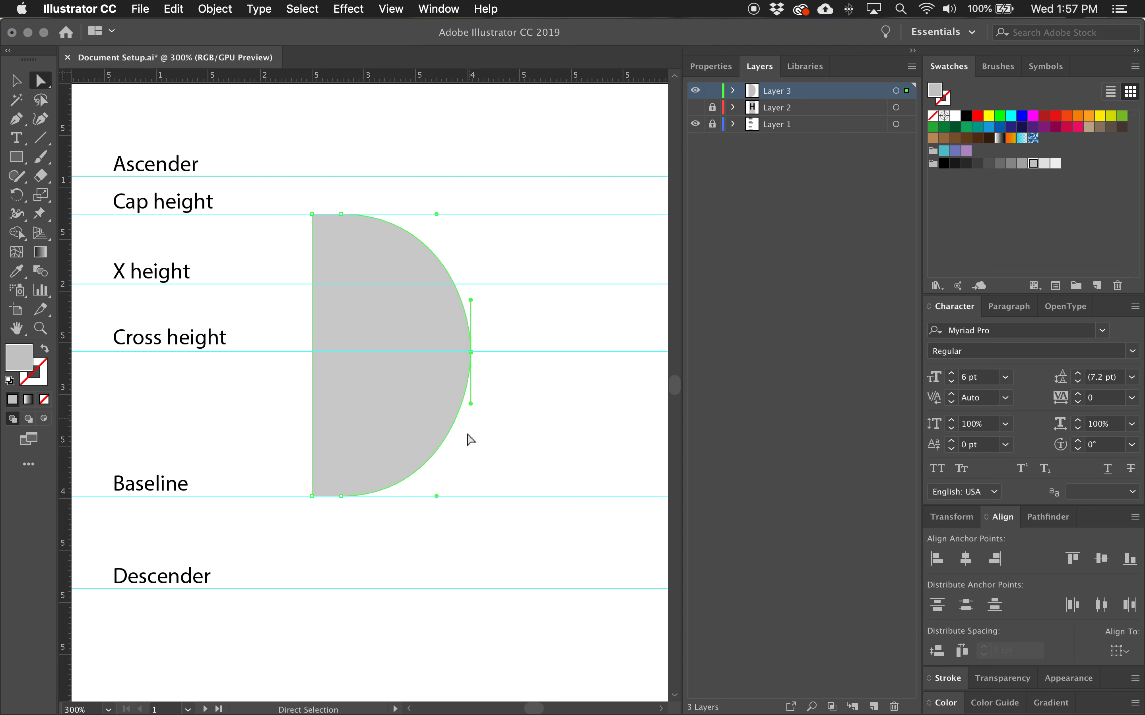
drag(472, 301, 470, 269)
drag(470, 408, 471, 428)
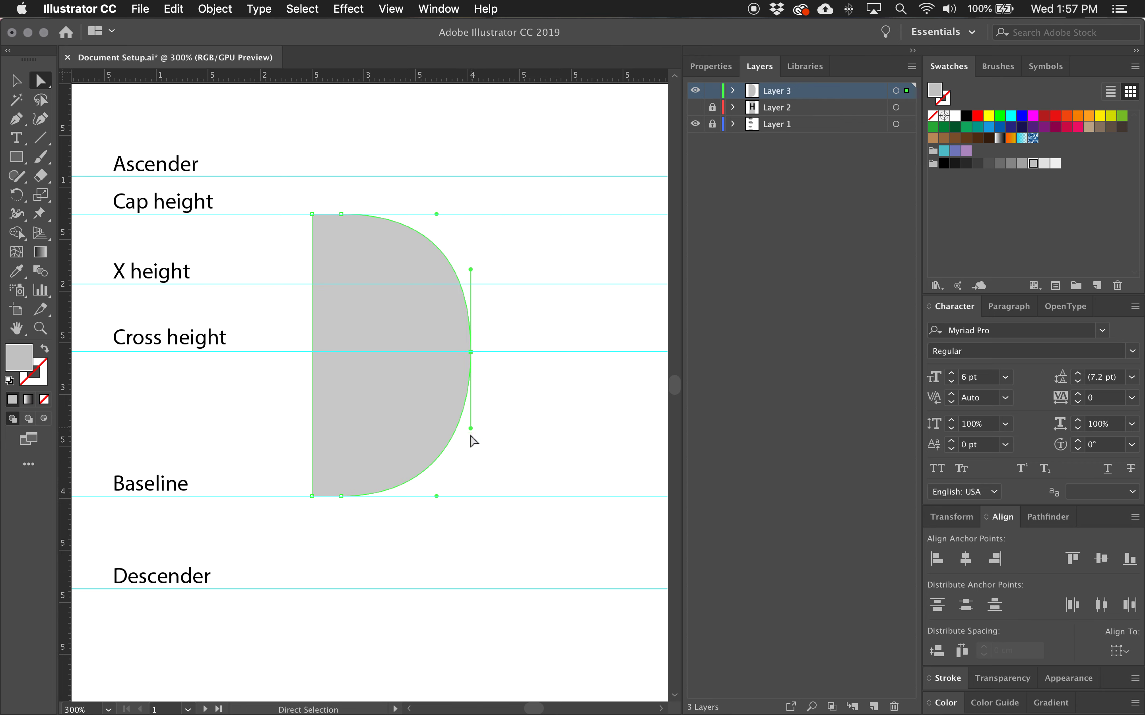
drag(439, 496, 444, 496)
scroll(490, 509, up, 2)
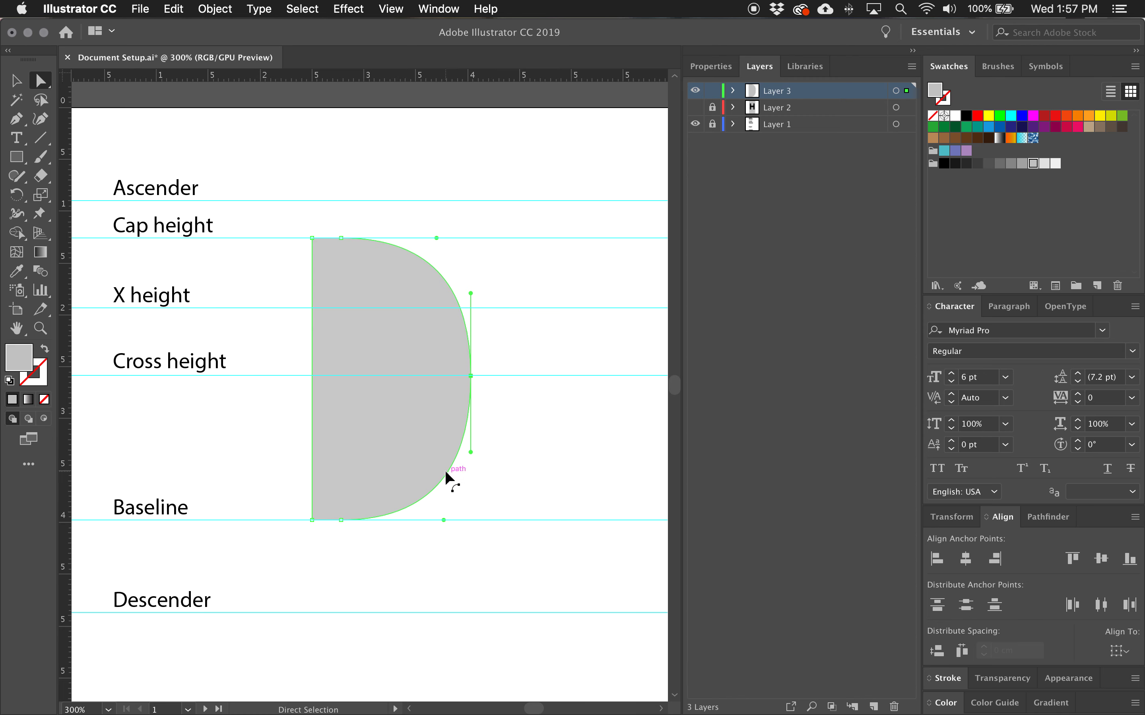
drag(472, 294, 471, 299)
Turn the shape into a black stroke with no fill, 15 pt weight, aligned to the inside.
click(9, 381)
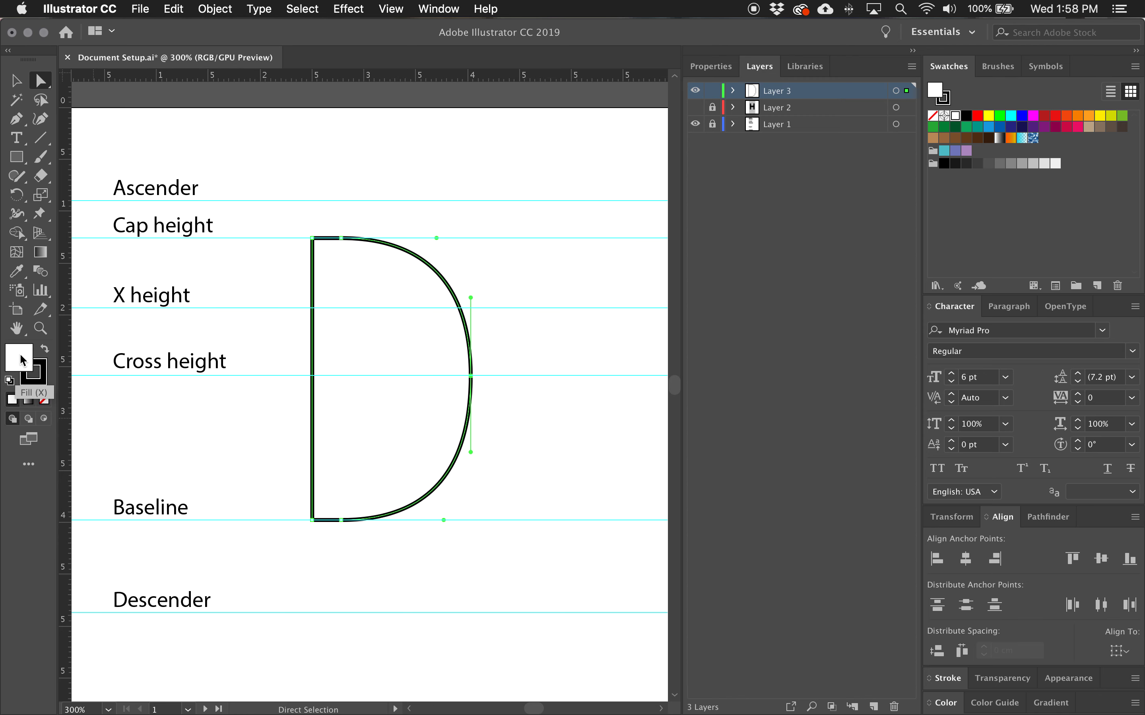
click(44, 400)
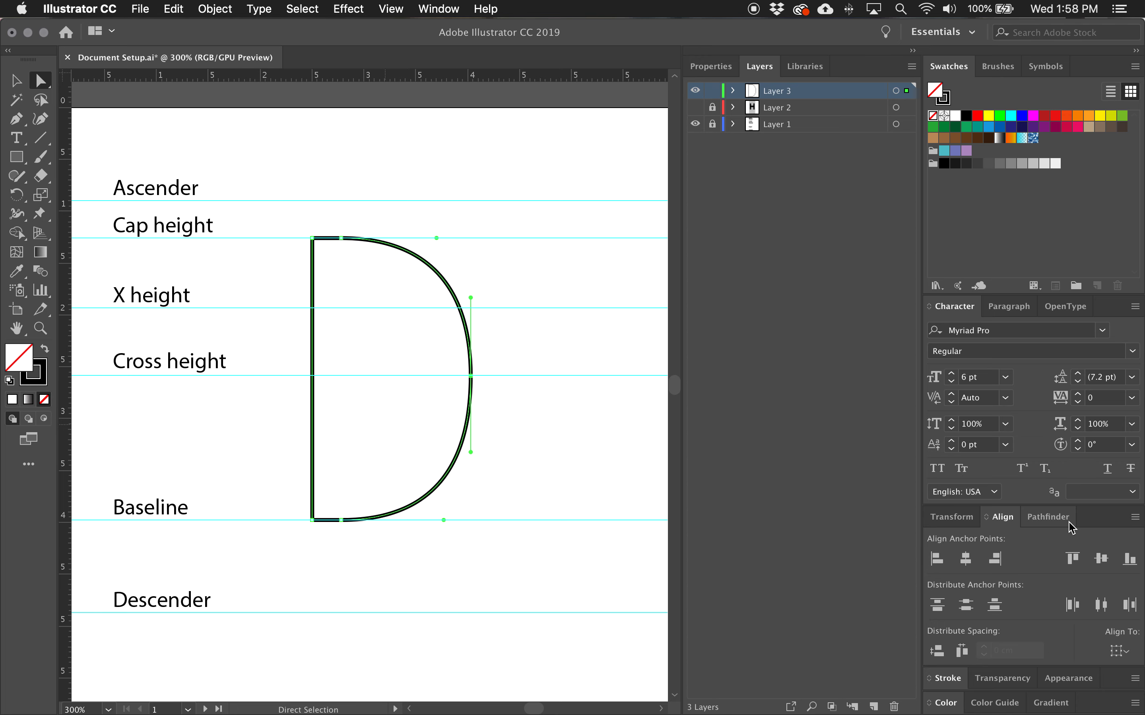
click(947, 679)
click(999, 450)
text(15)
key(Return)
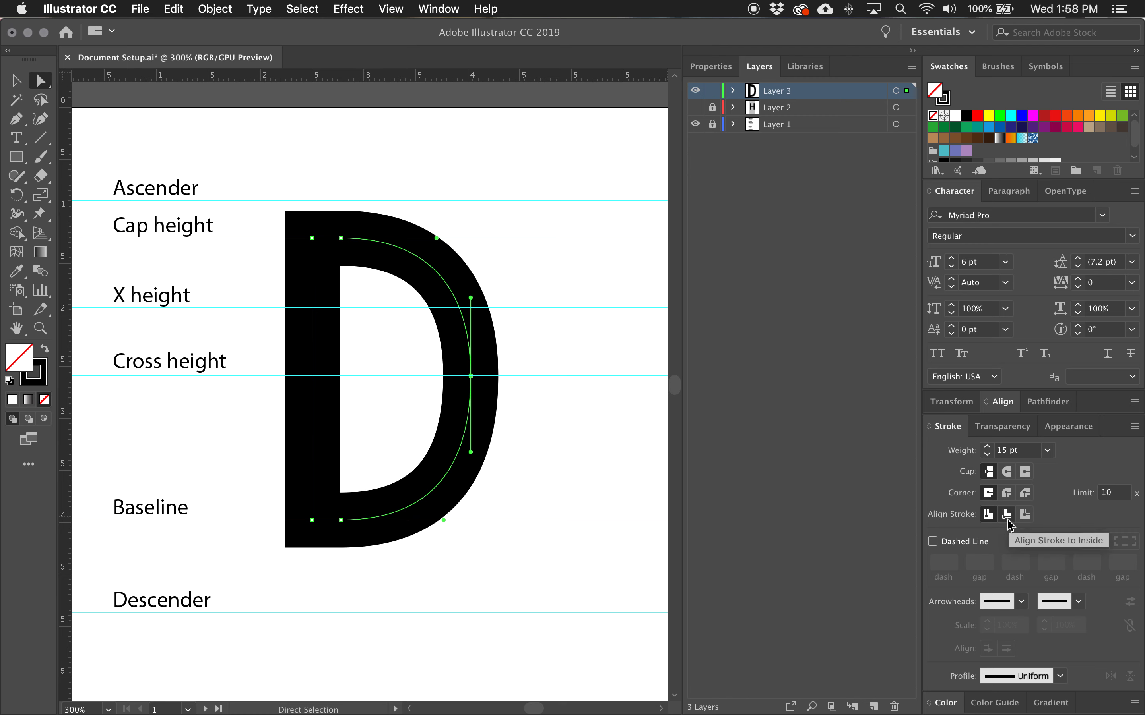
click(1025, 516)
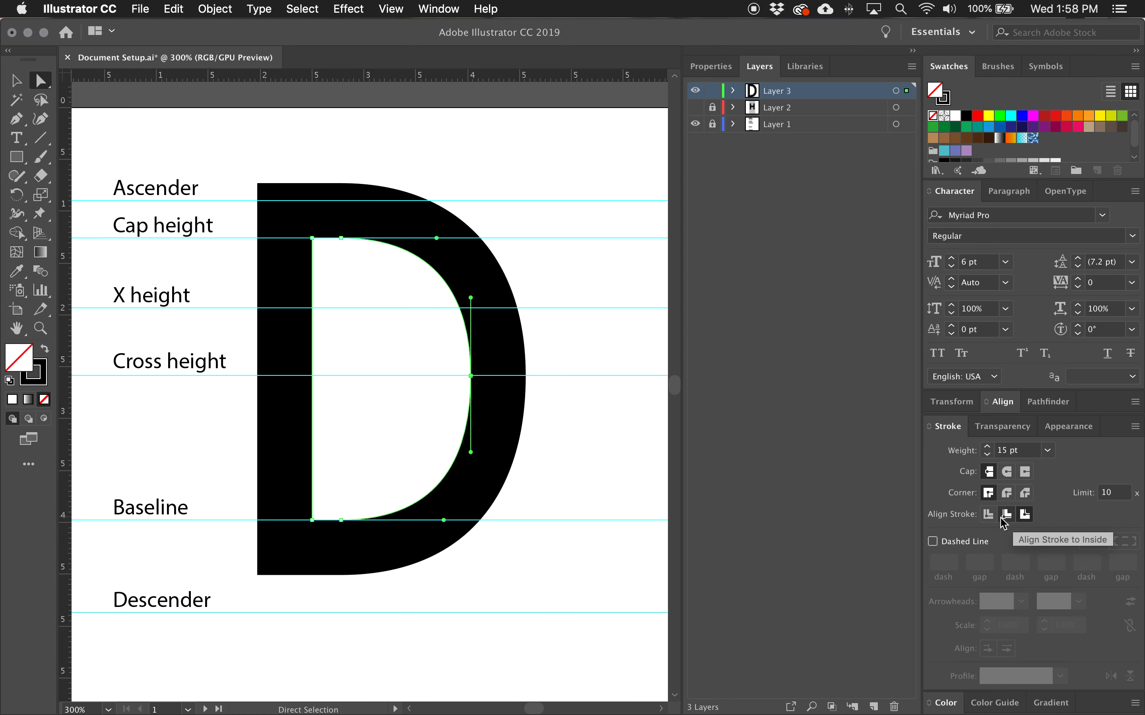
click(1004, 516)
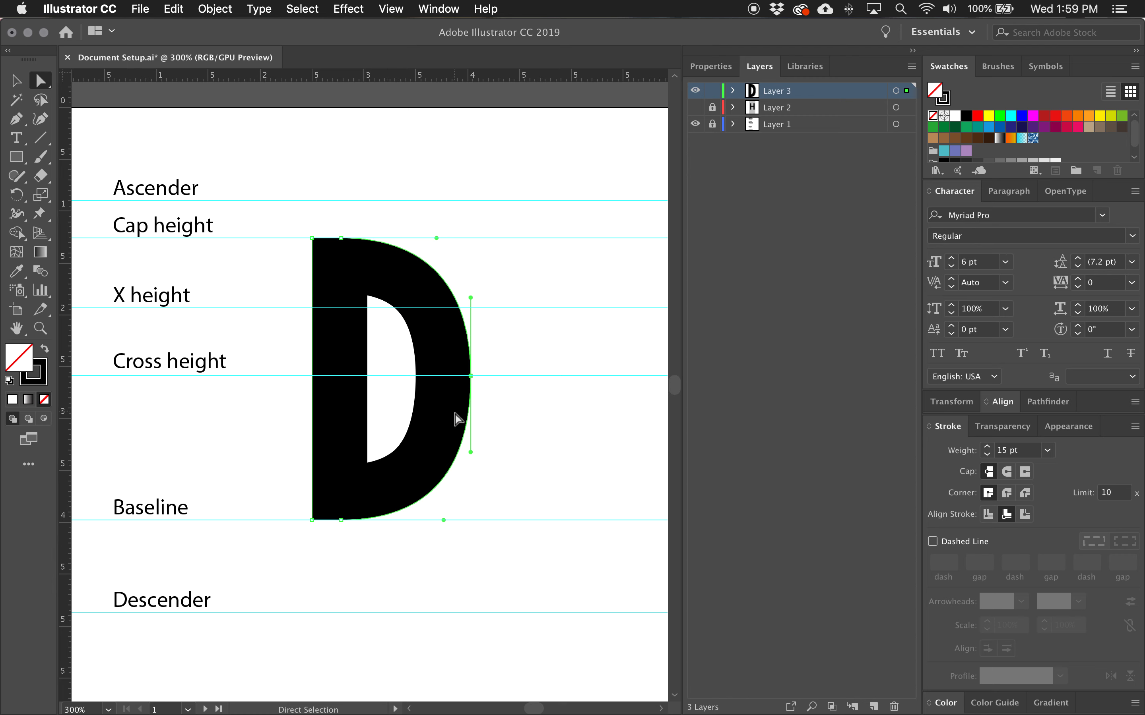
Select the bowl's top, bottom and right anchors and nudge them right to widen the bowl.
click(341, 239)
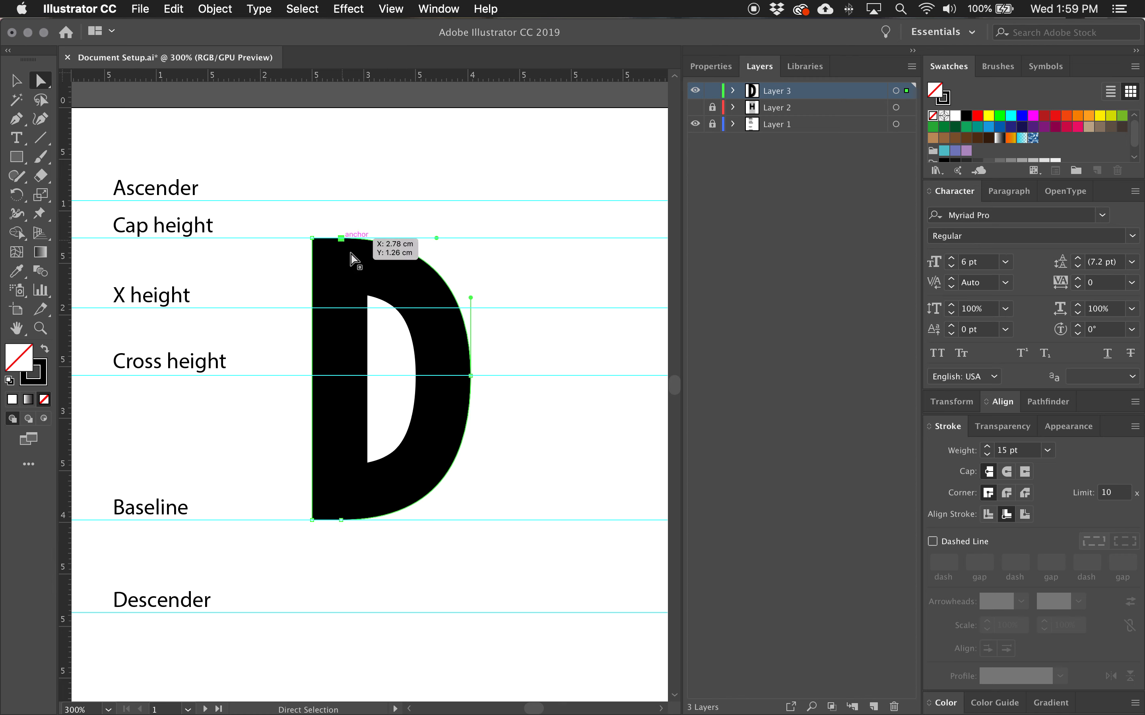
click(341, 520)
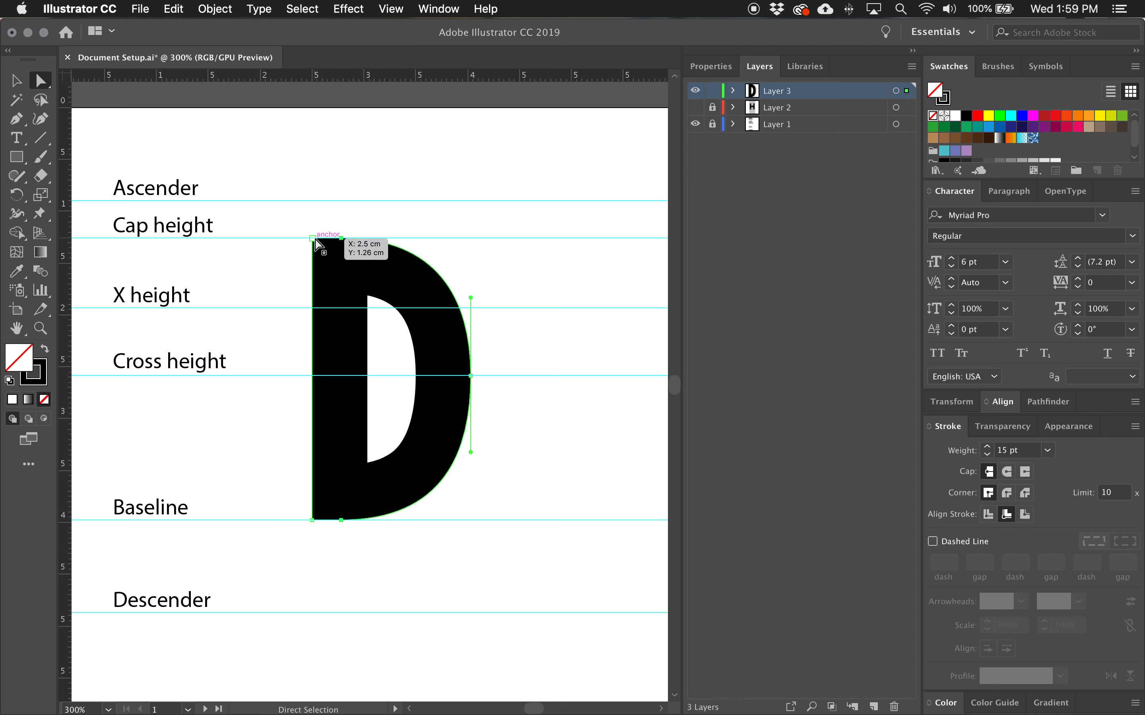
shift+click(472, 377)
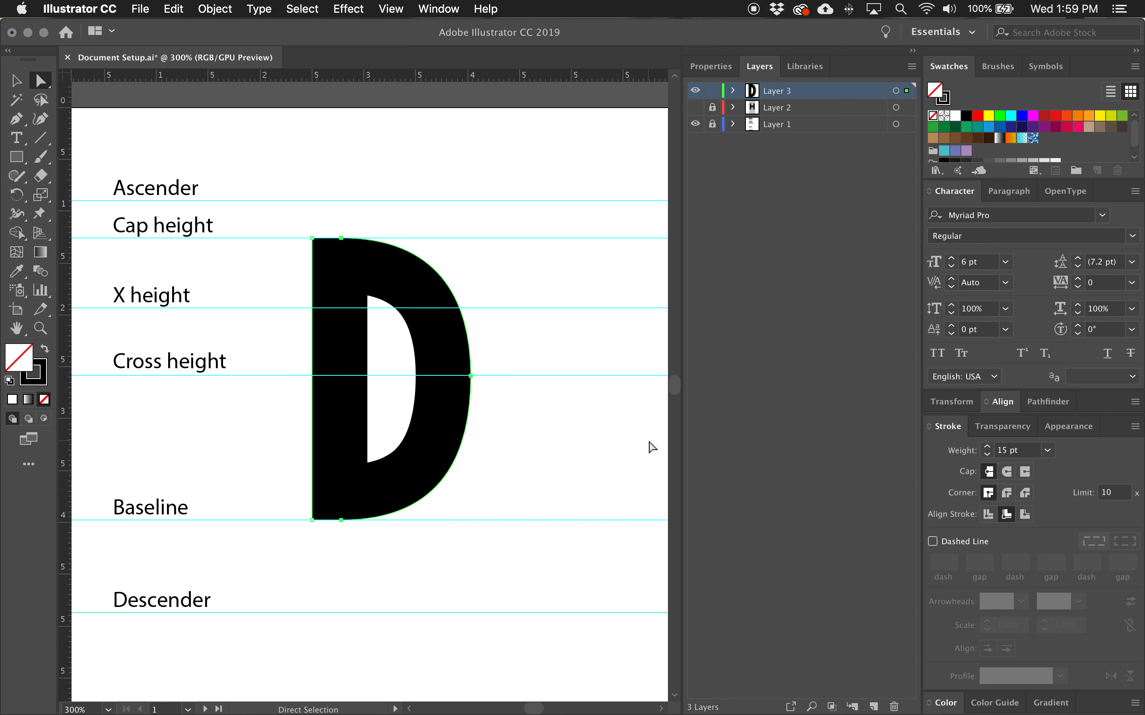
key(shift)
key(shift+Right)
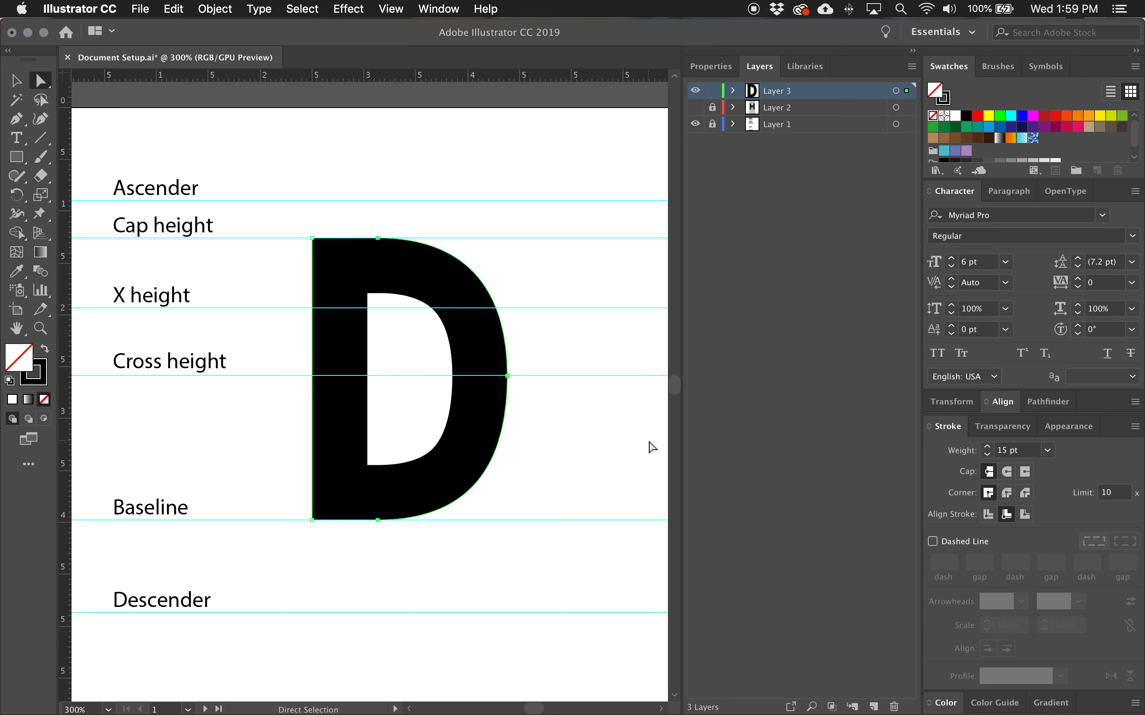
key(Right)
key(Left)
key(Left)
key(Right)
key(Right)
key(Right)
key(Left)
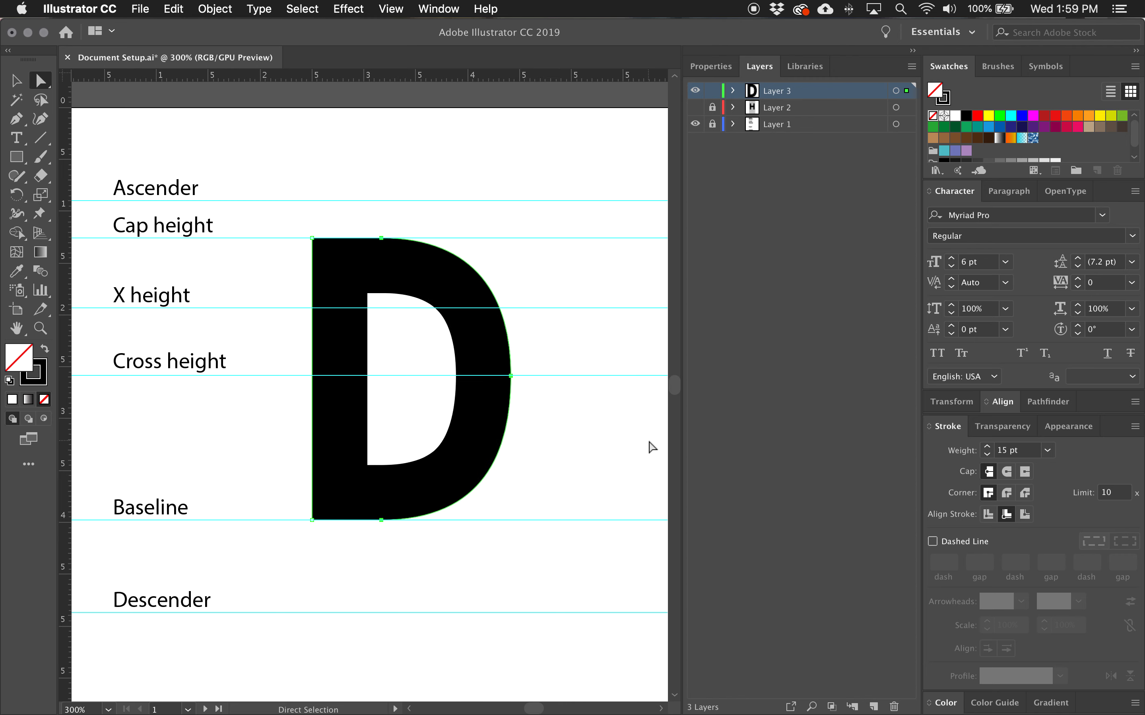
key(Left)
key(Right)
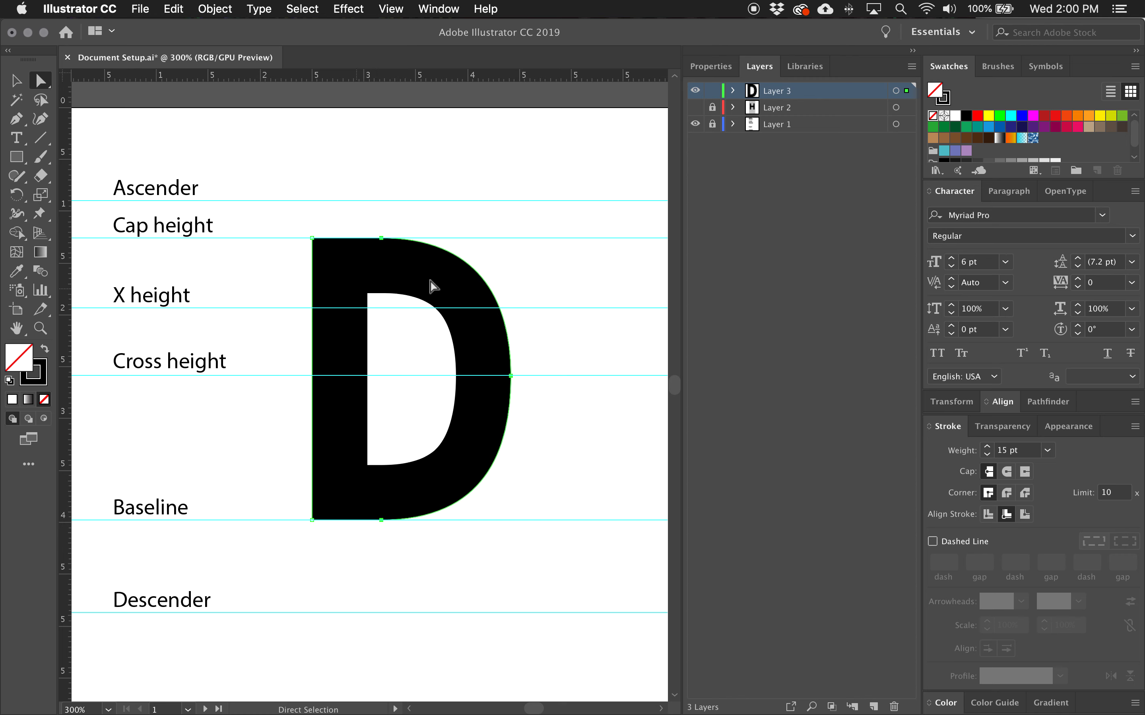
Duplicate the D path in front, then lock and hide the backup copy beneath it.
click(733, 91)
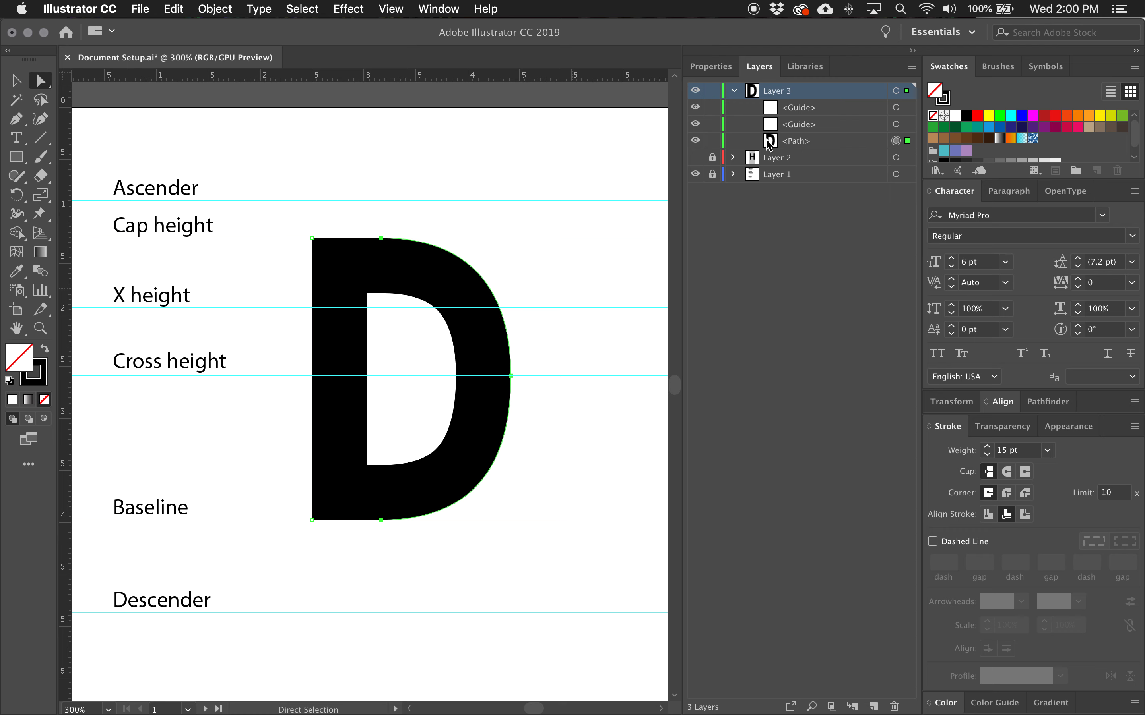
click(908, 141)
key(super+c)
key(super+f)
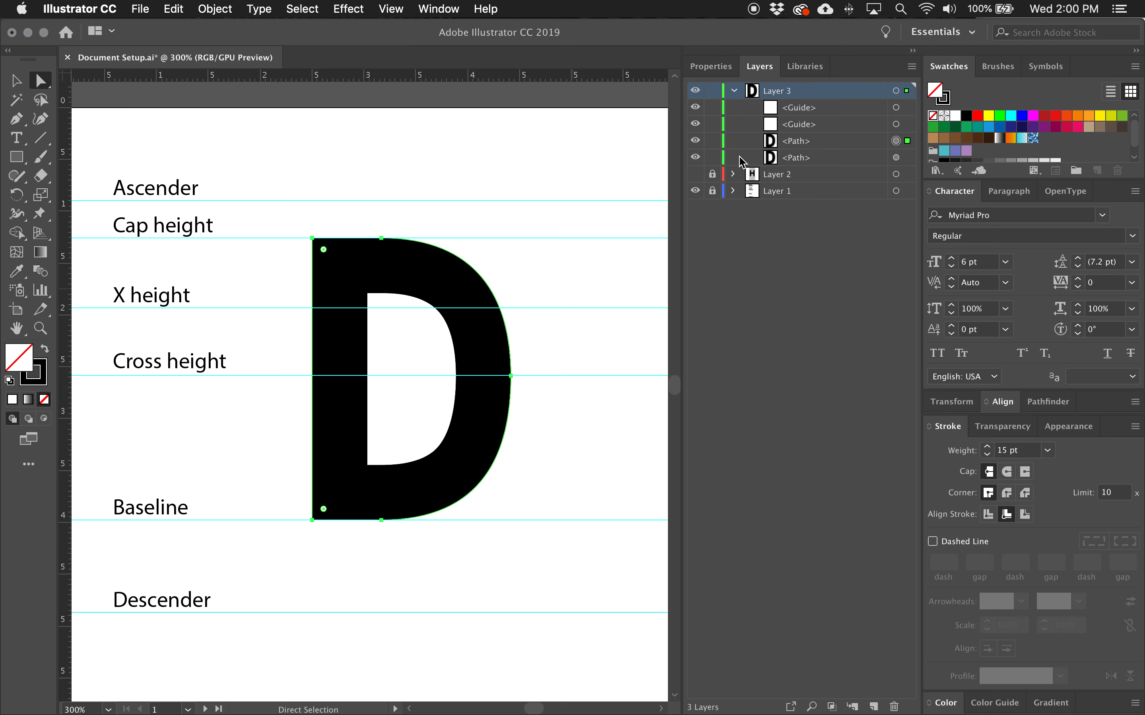
click(712, 157)
click(695, 157)
Delete the two guide objects from Layer 3.
click(907, 124)
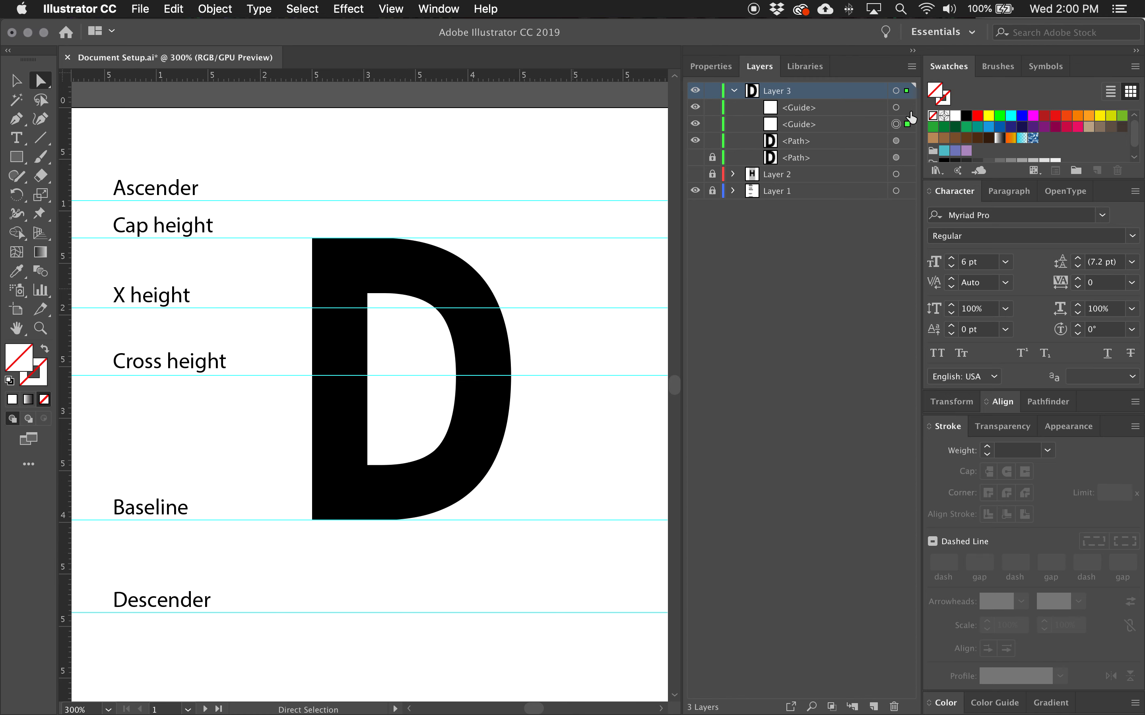
click(908, 109)
shift+click(908, 124)
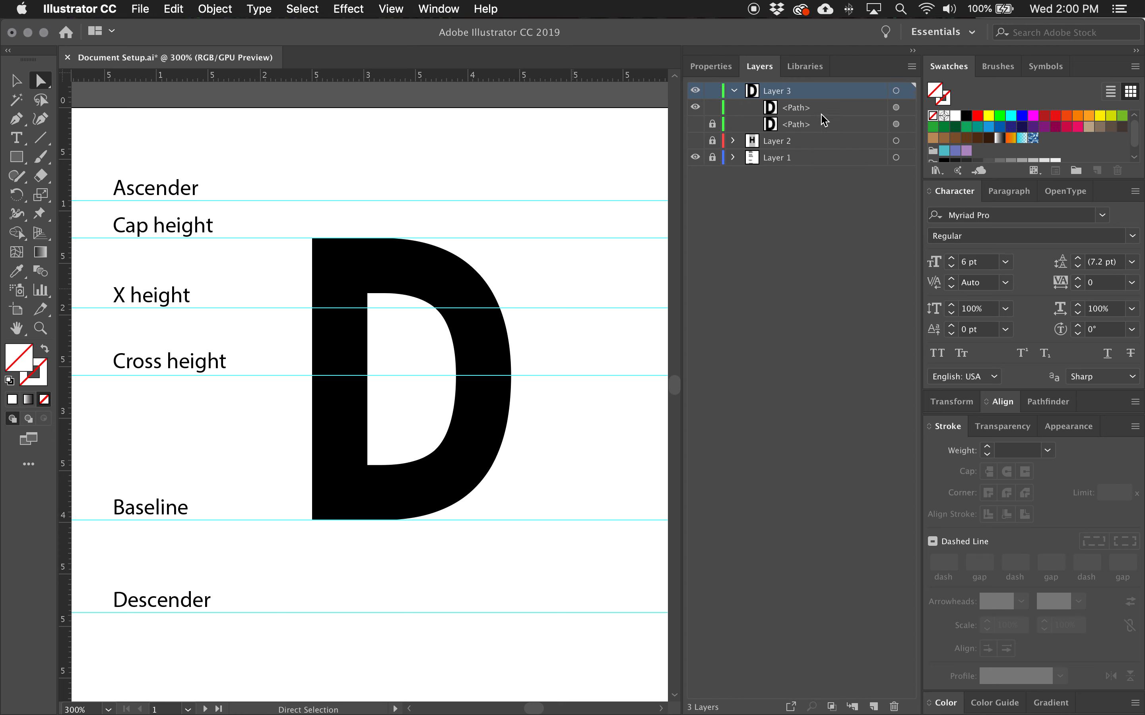
key(Delete)
Apply Outline Stroke to the visible D path.
click(894, 109)
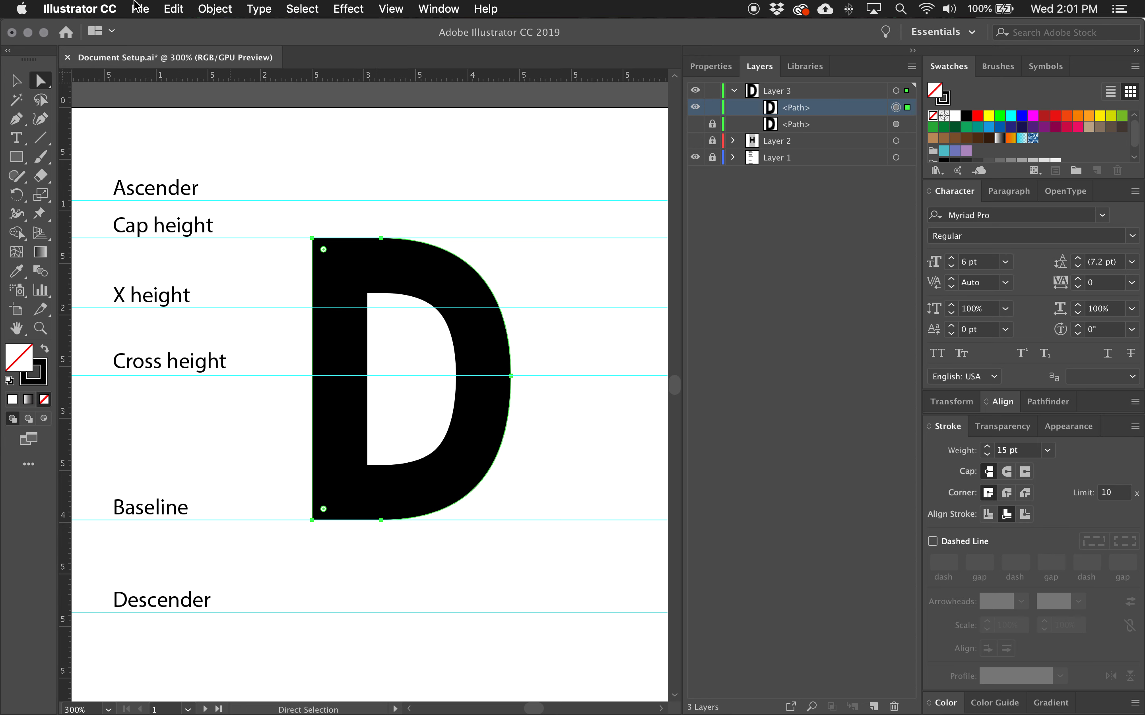
click(215, 9)
mouse_move(242, 355)
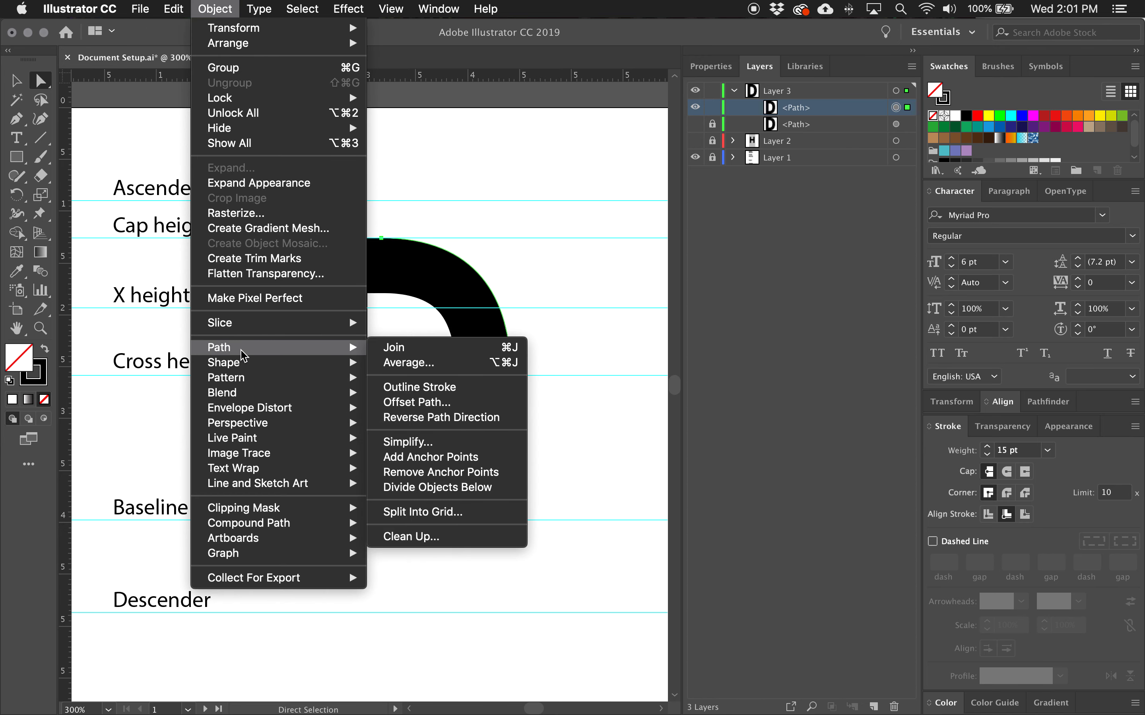
click(416, 387)
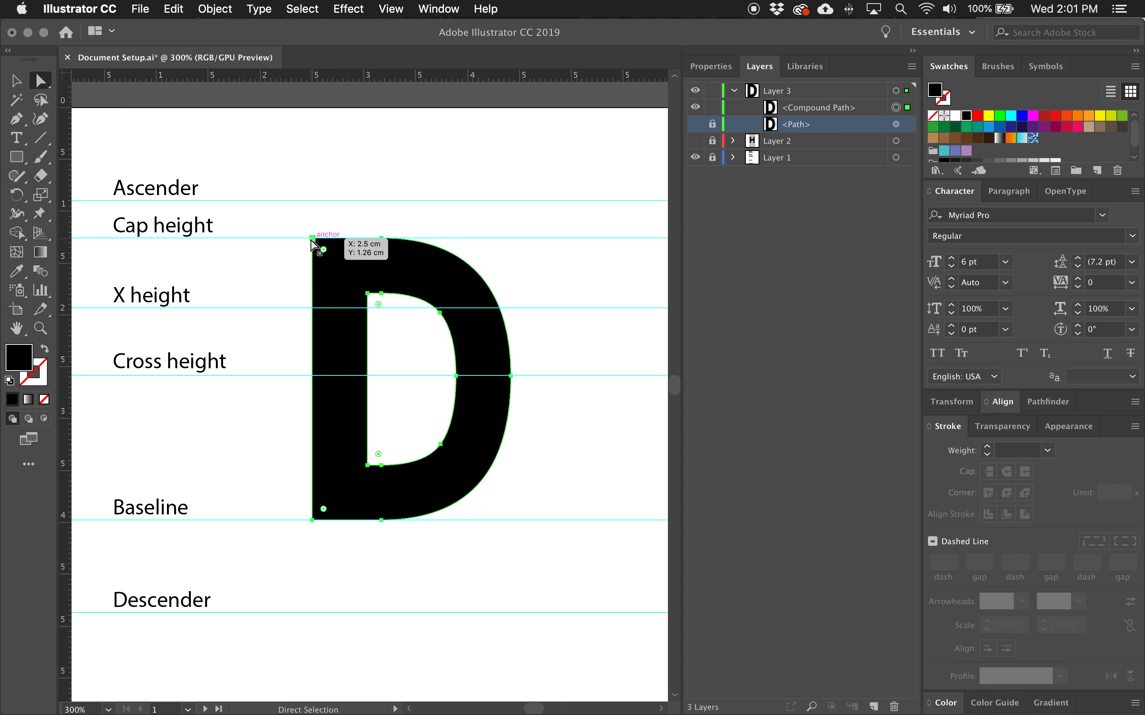
Try deleting an extra anchor on the inner bowl curve, then undo the deletion.
click(456, 376)
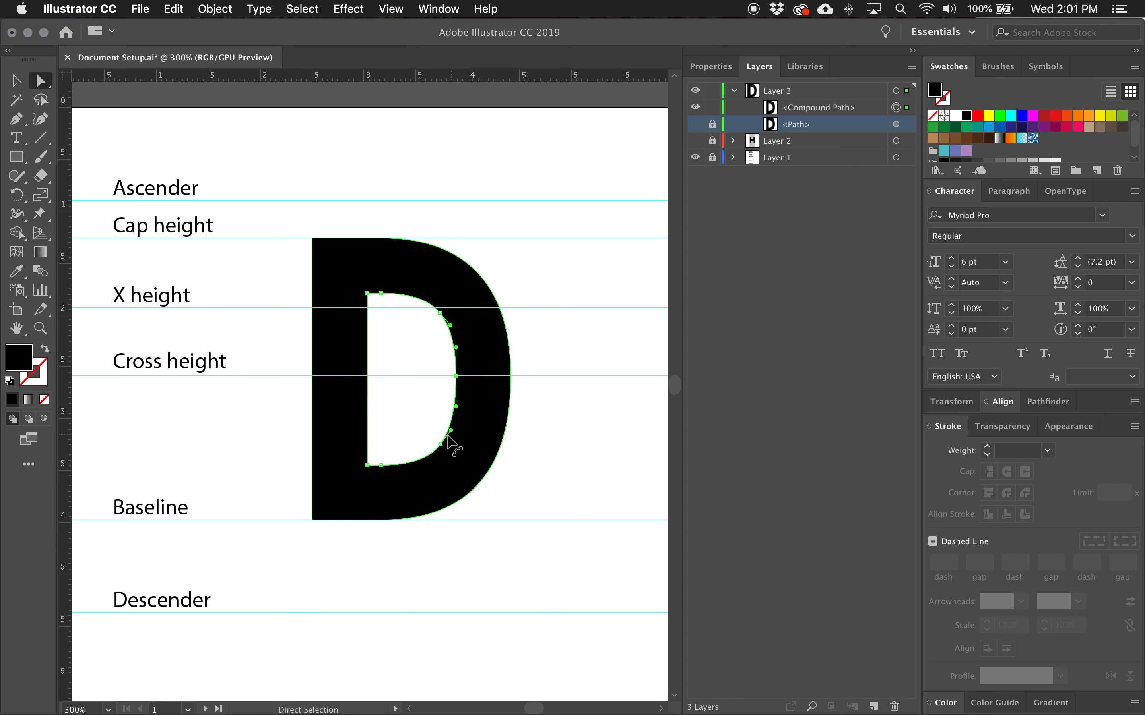
click(441, 444)
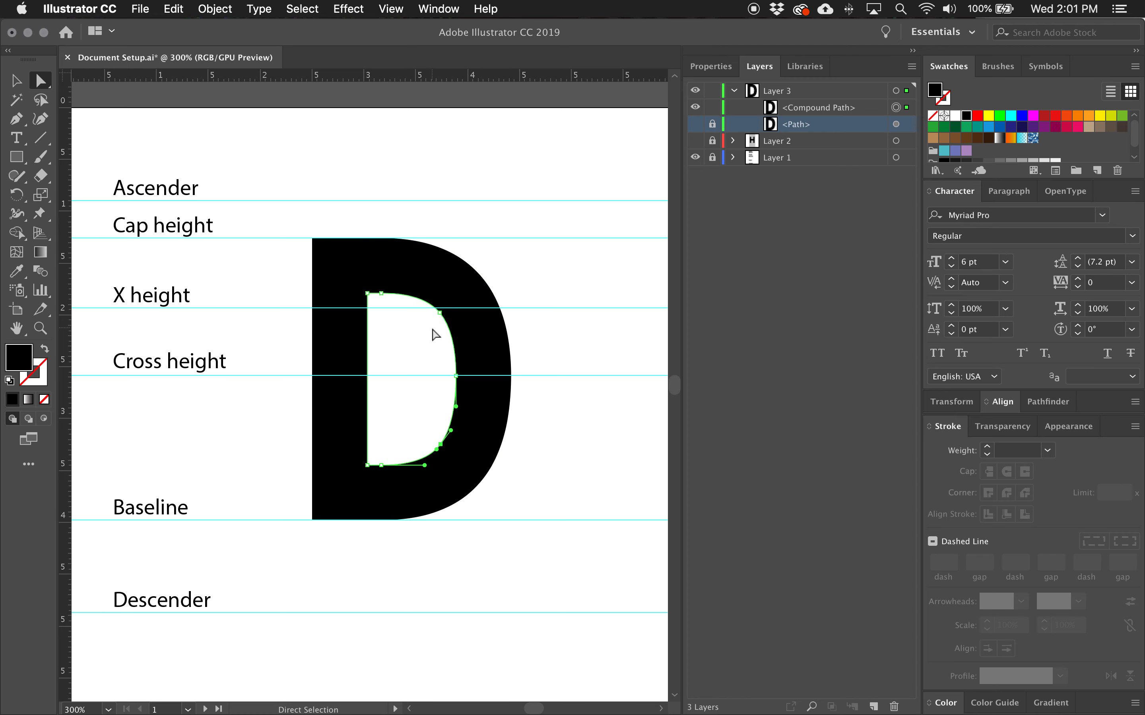
click(440, 313)
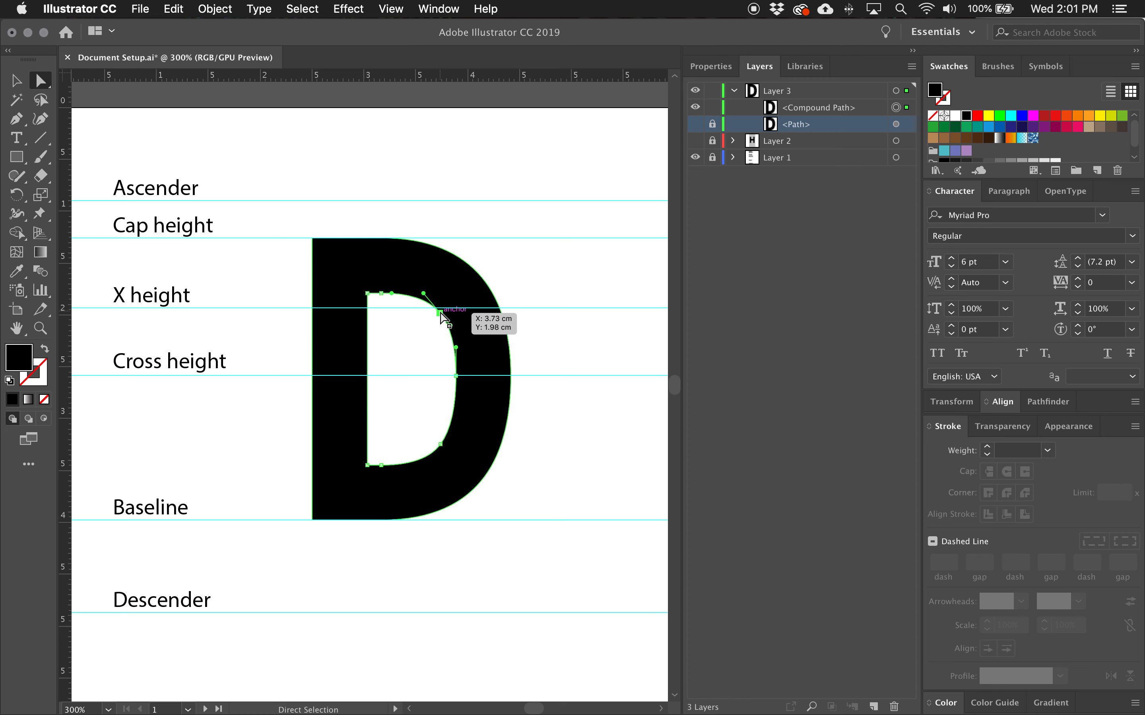
key(Delete)
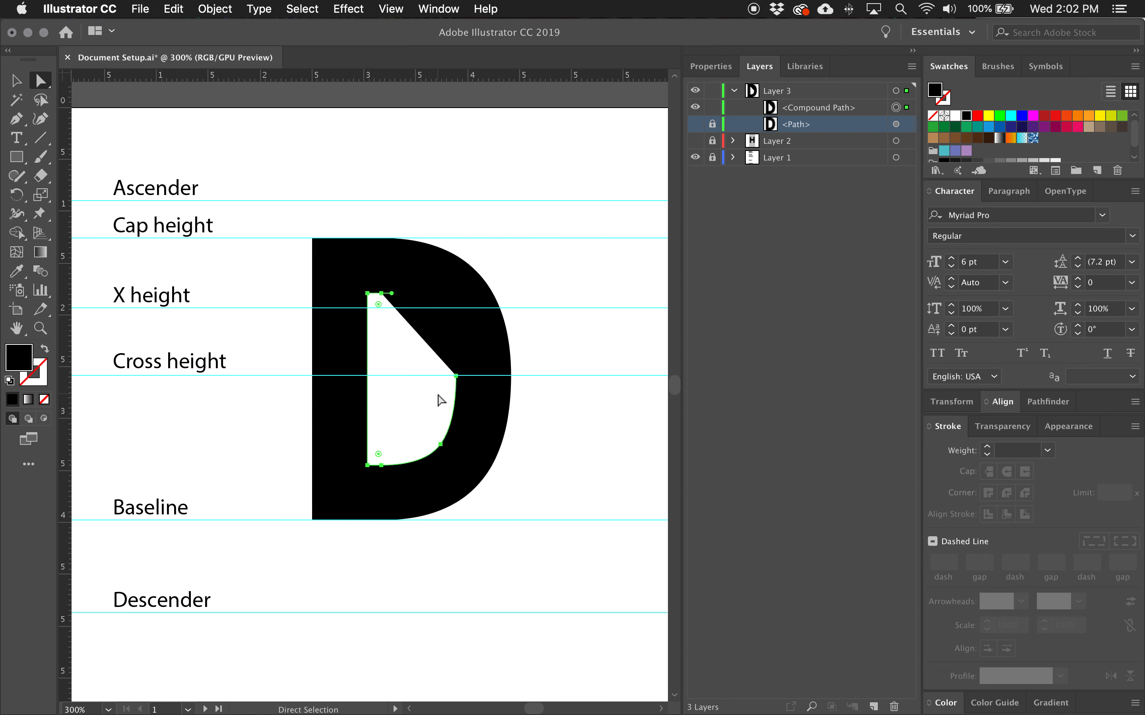
key(ctrl+z)
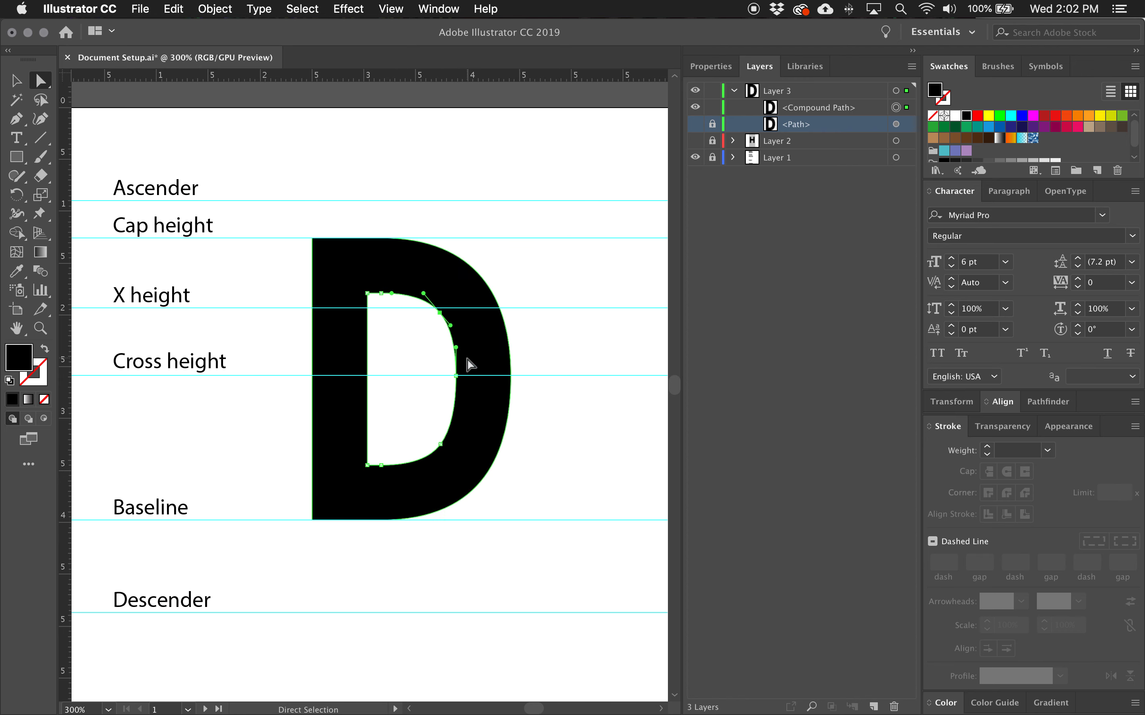
Delete the two extra anchor points on the inner bowl curve with the Delete Anchor Point tool.
key(minus)
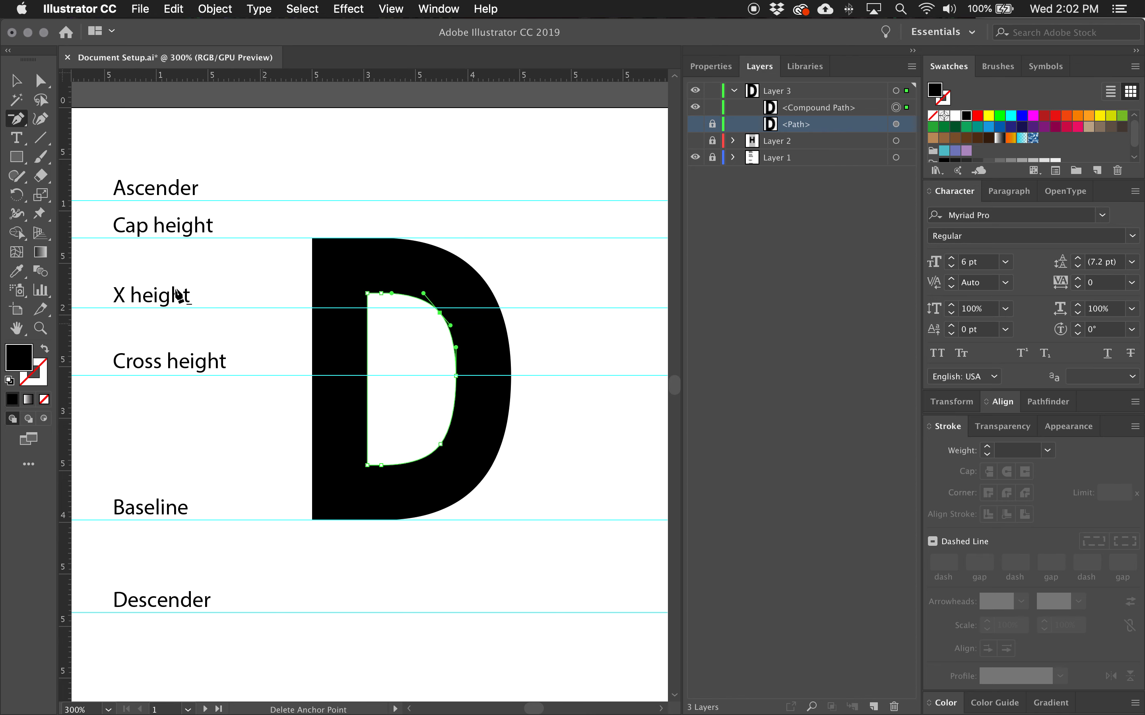
click(17, 124)
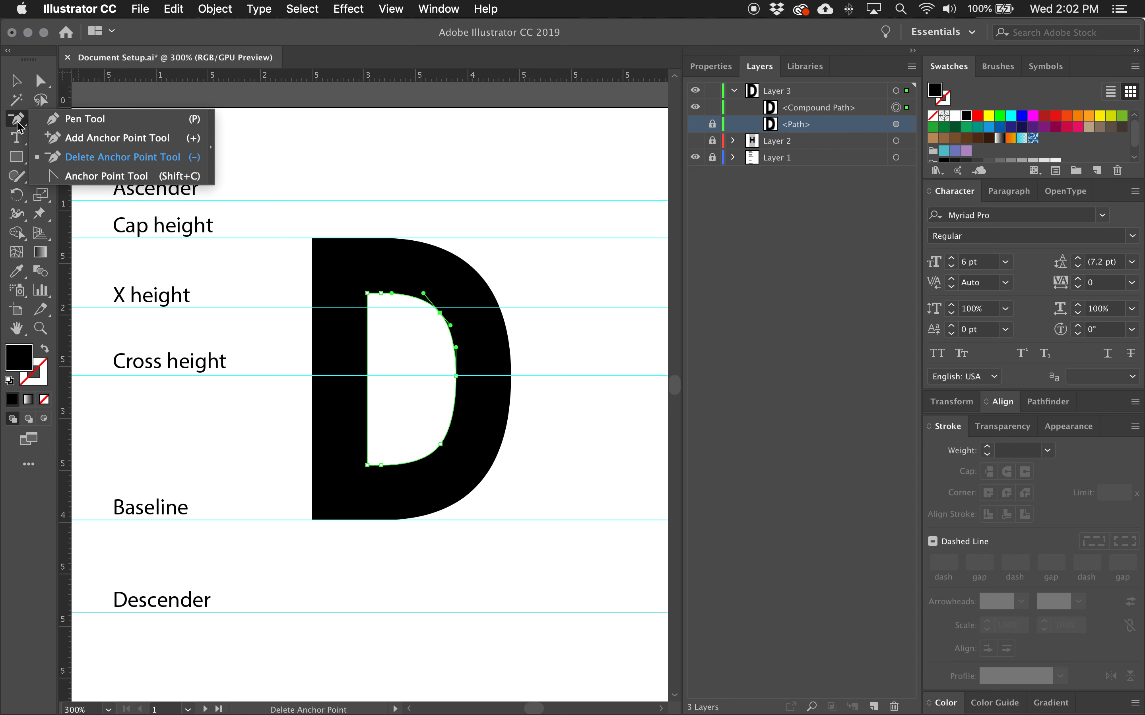
click(438, 313)
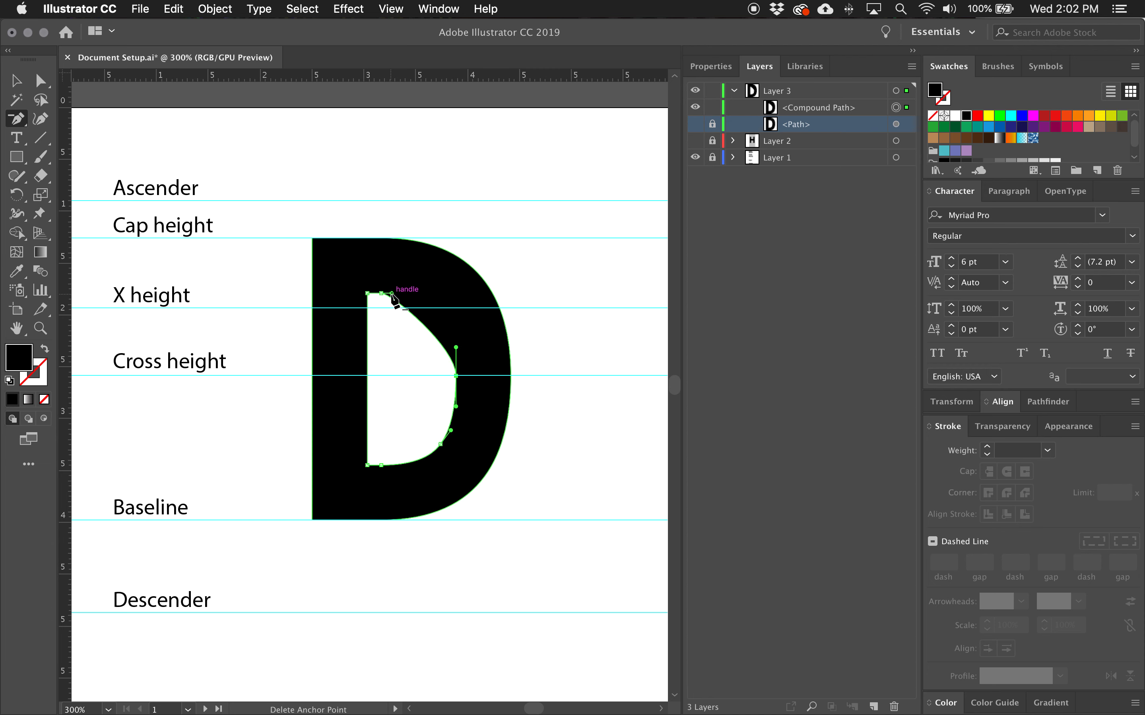
click(441, 445)
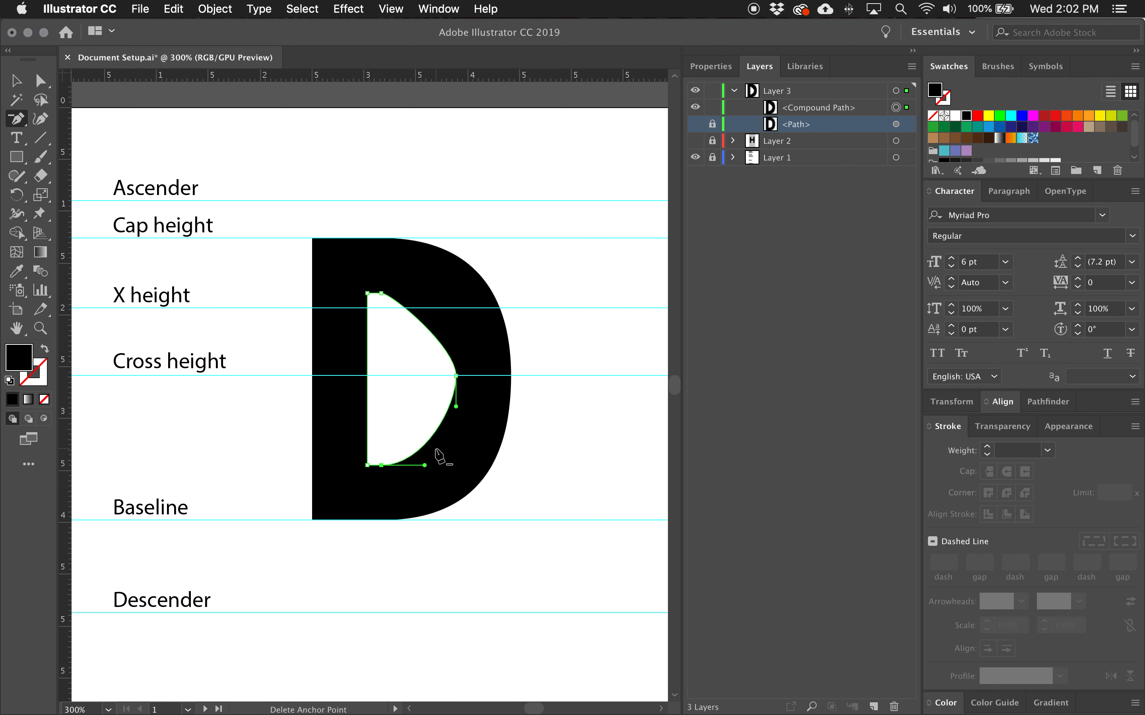
Reshape the inner bowl by straightening its curve handles to horizontal and vertical directions.
key(a)
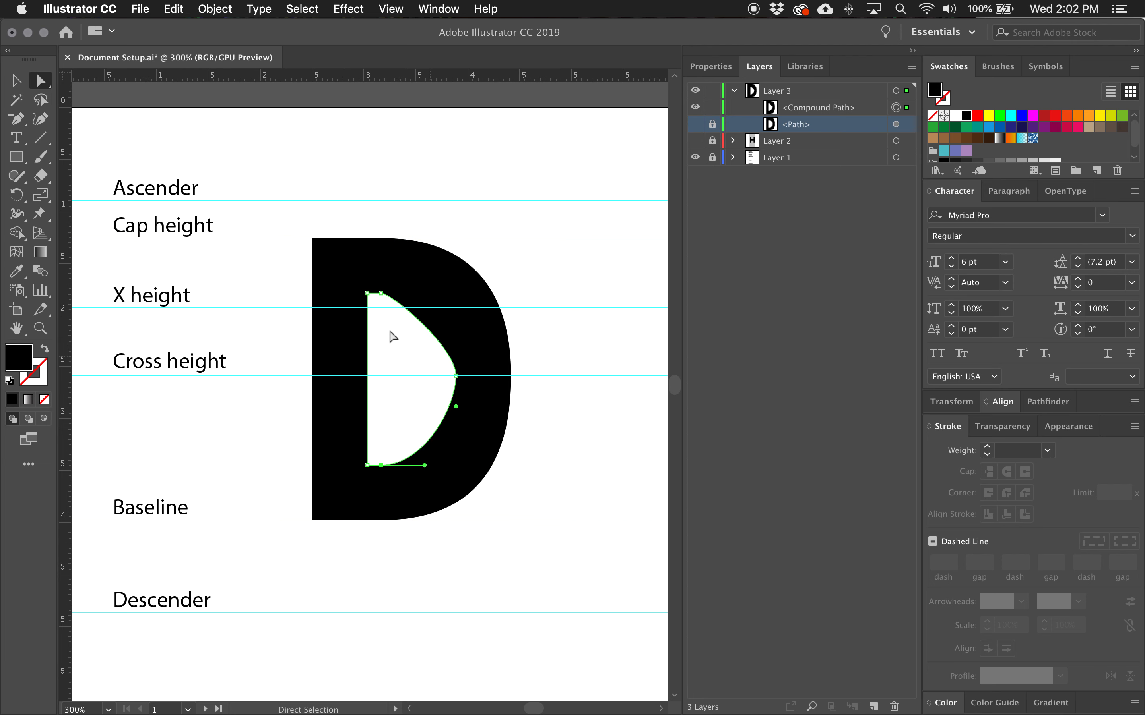
click(381, 294)
drag(393, 294, 427, 293)
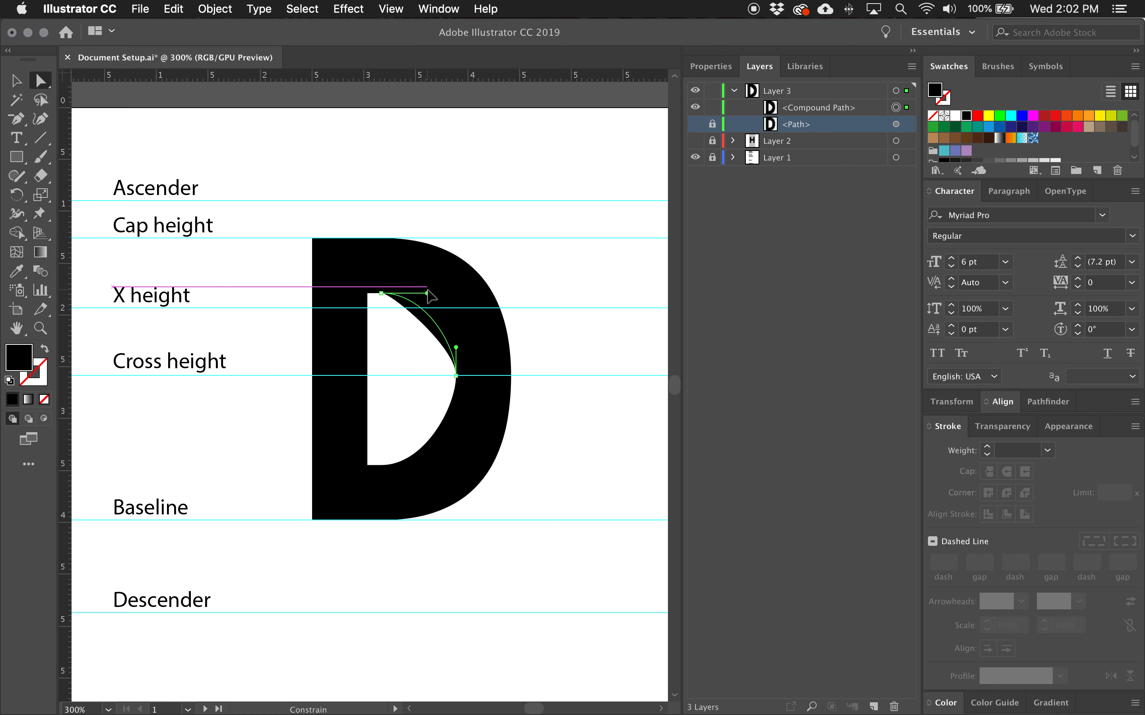
drag(456, 347, 438, 294)
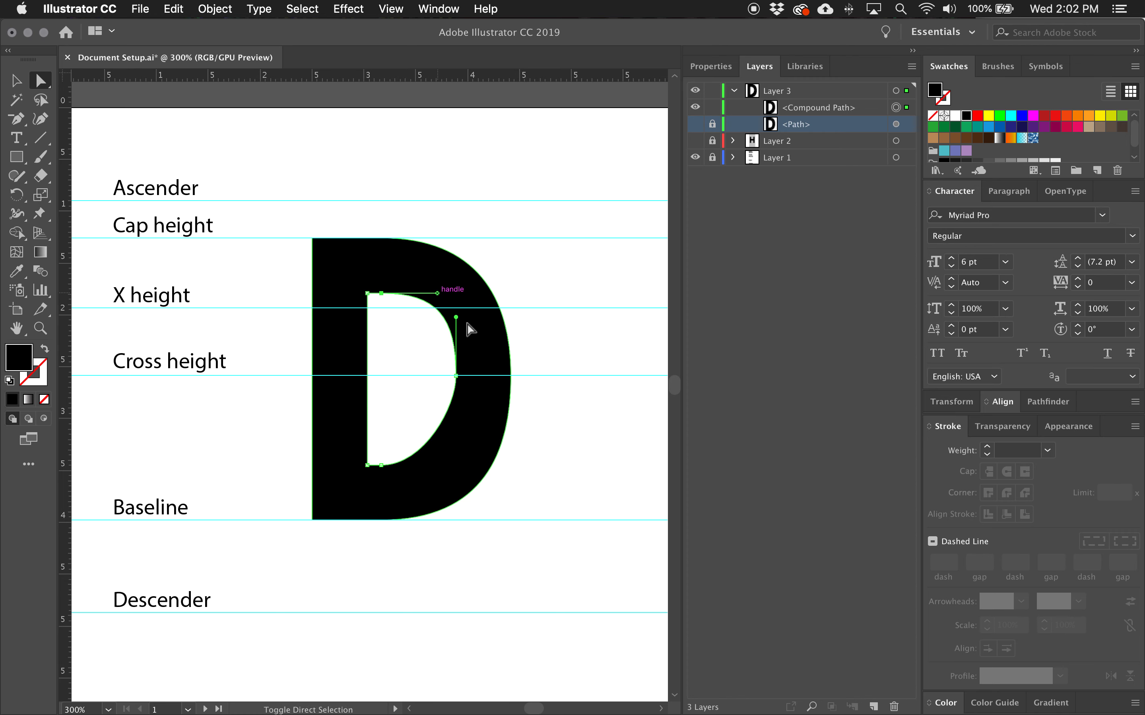
click(456, 376)
drag(456, 406, 440, 466)
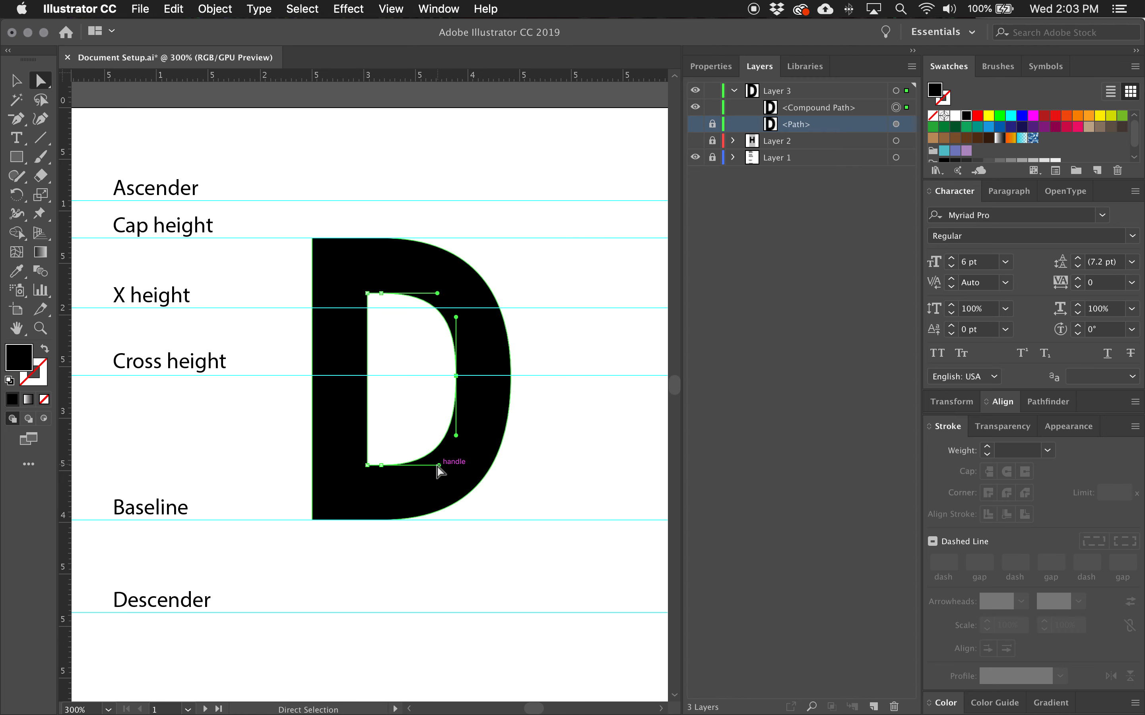
click(533, 440)
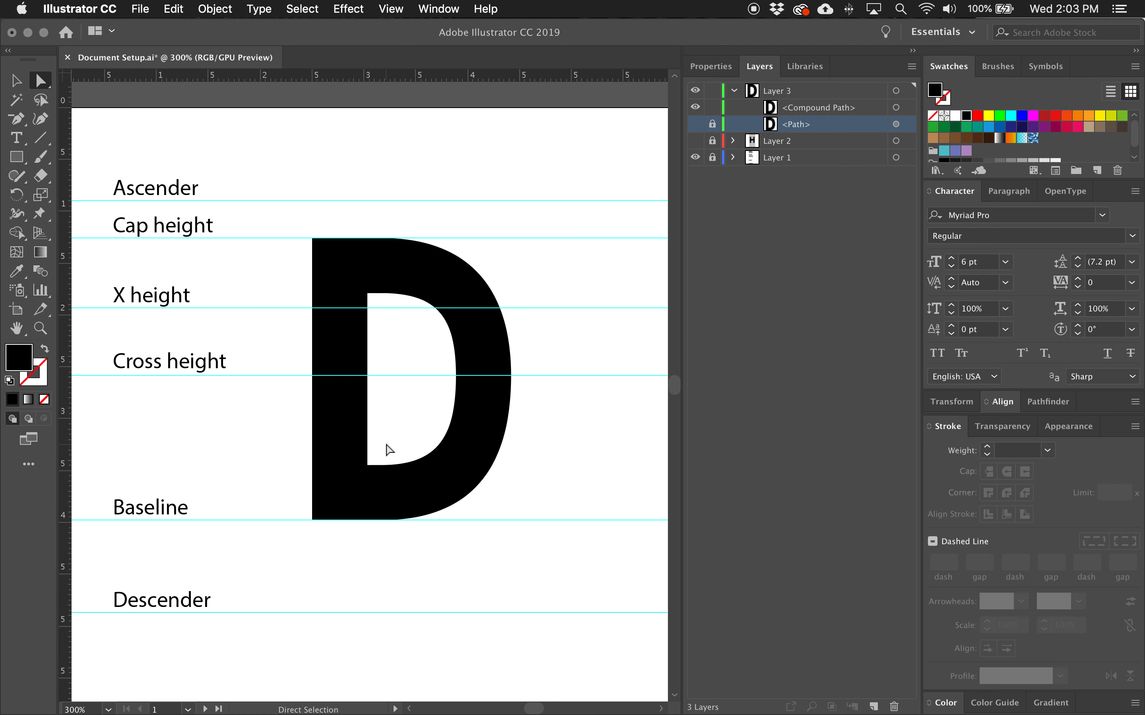
Try lengthening the outer bowl's upper curve handle on the right anchor, then undo the change.
click(368, 293)
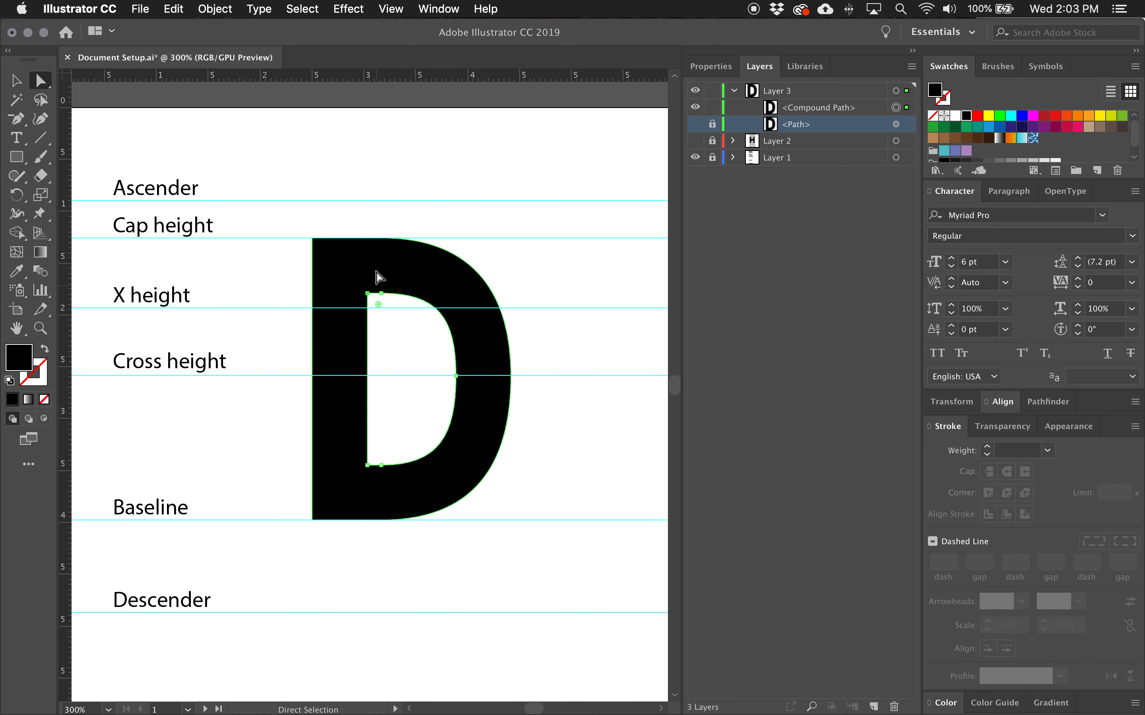
click(343, 241)
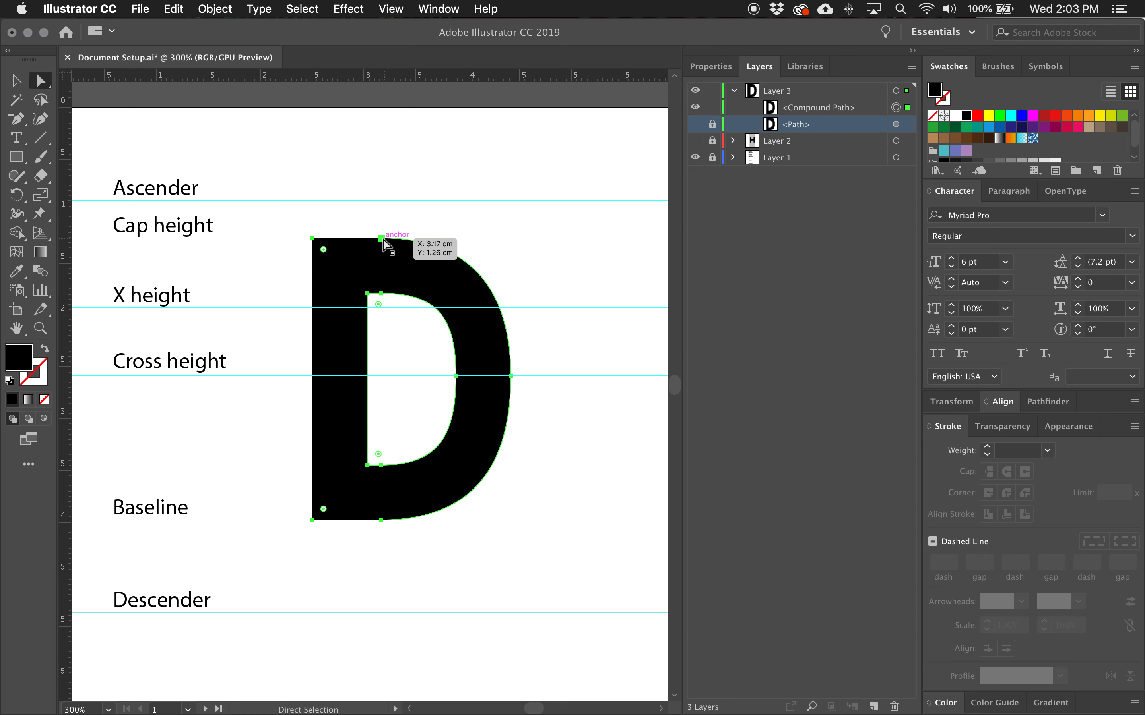
click(382, 293)
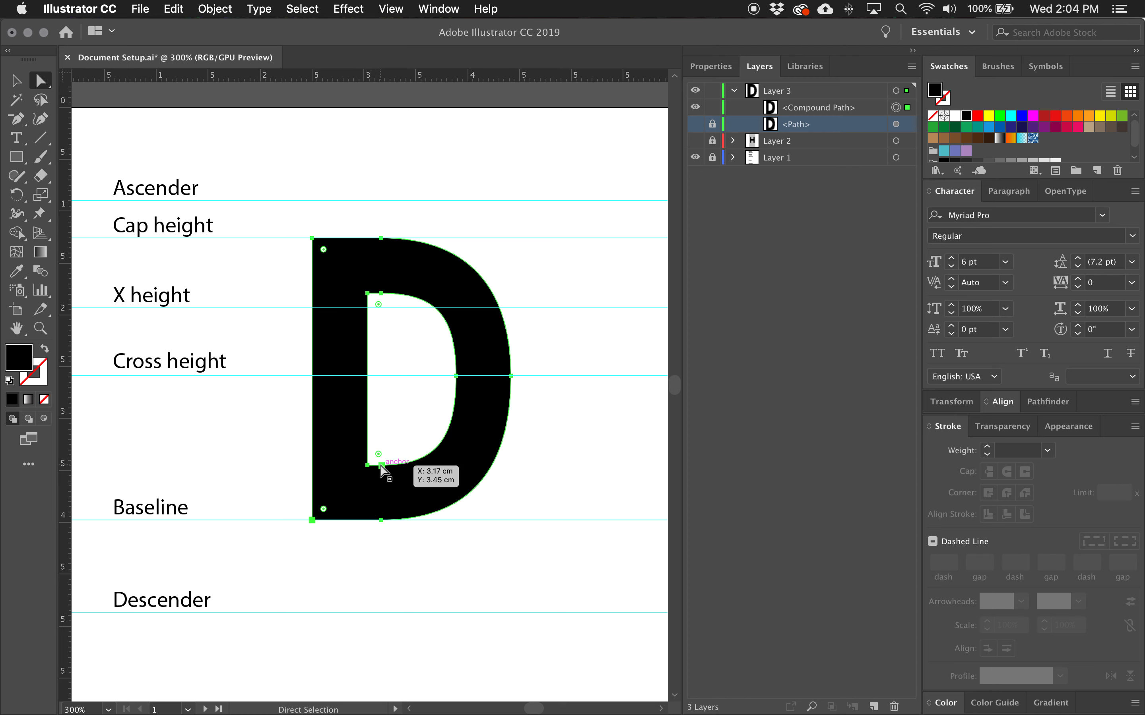
drag(544, 547, 258, 185)
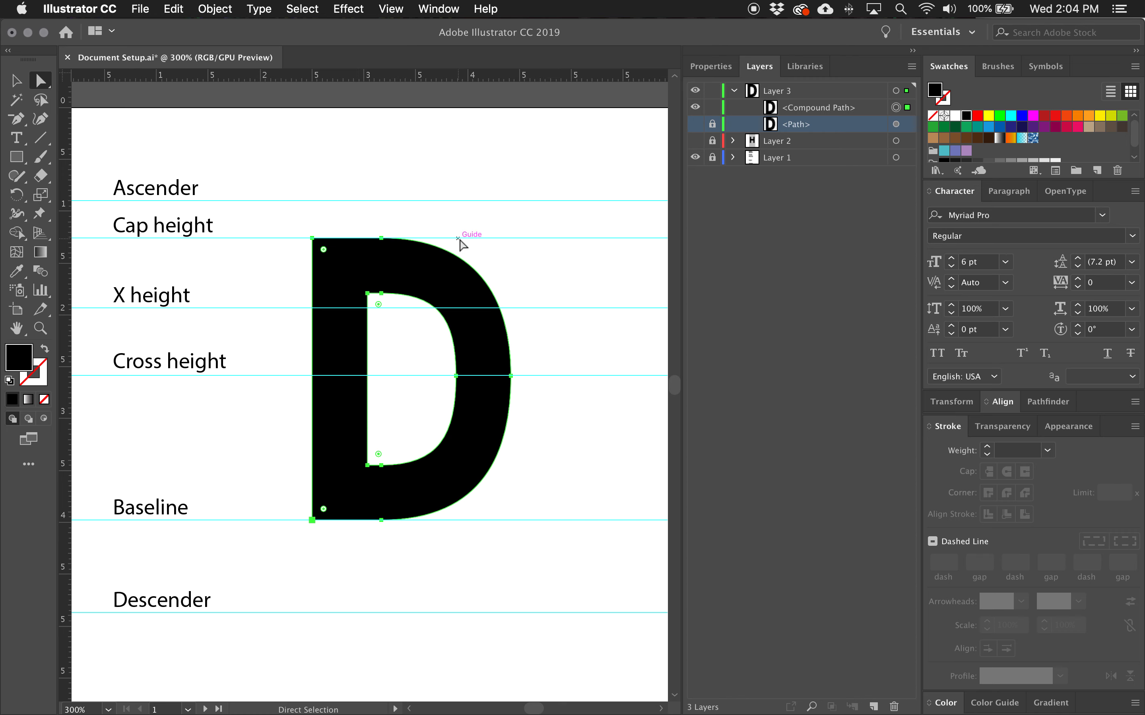
click(359, 225)
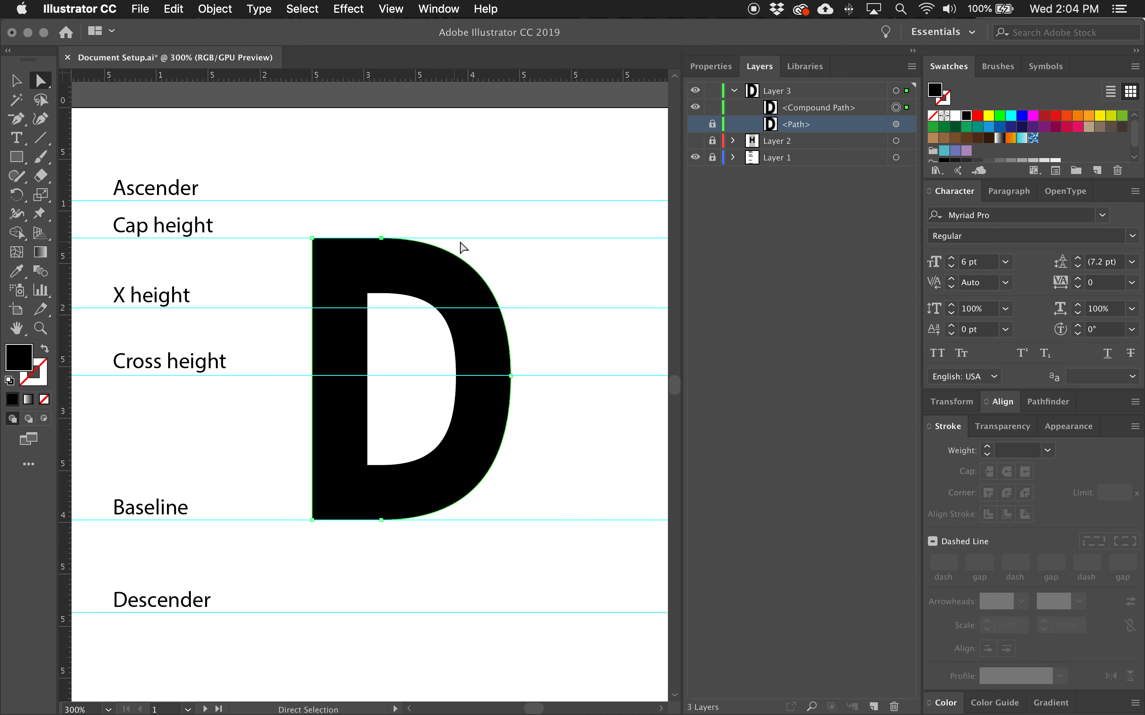
click(408, 241)
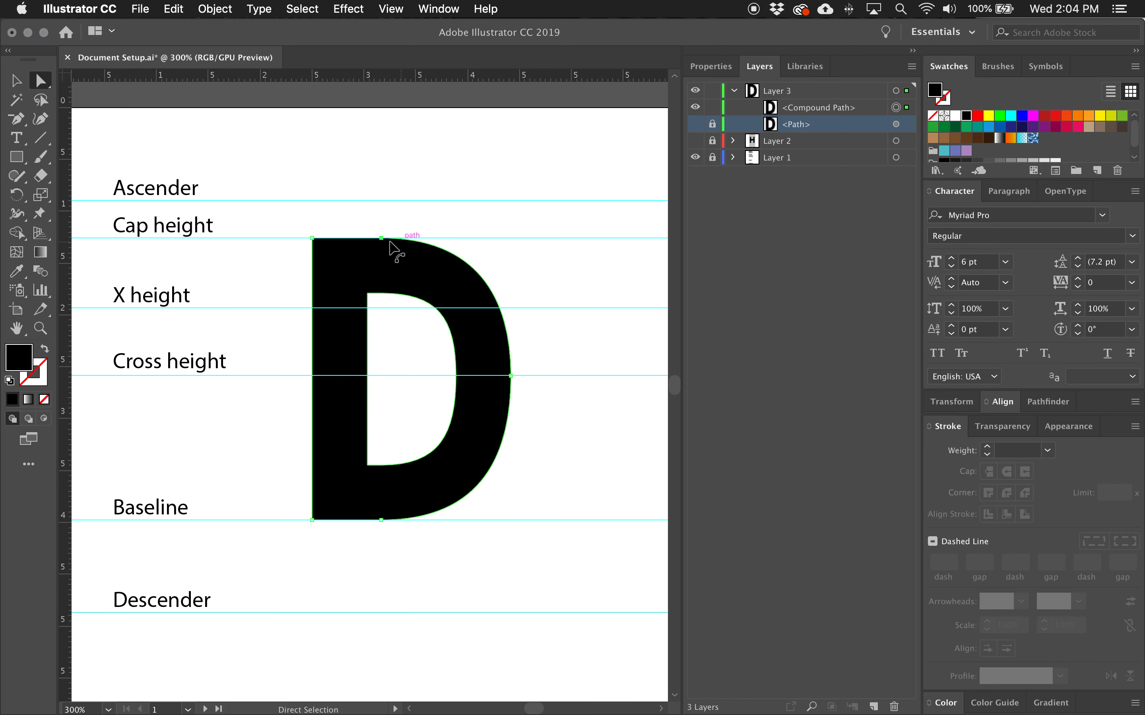
click(511, 376)
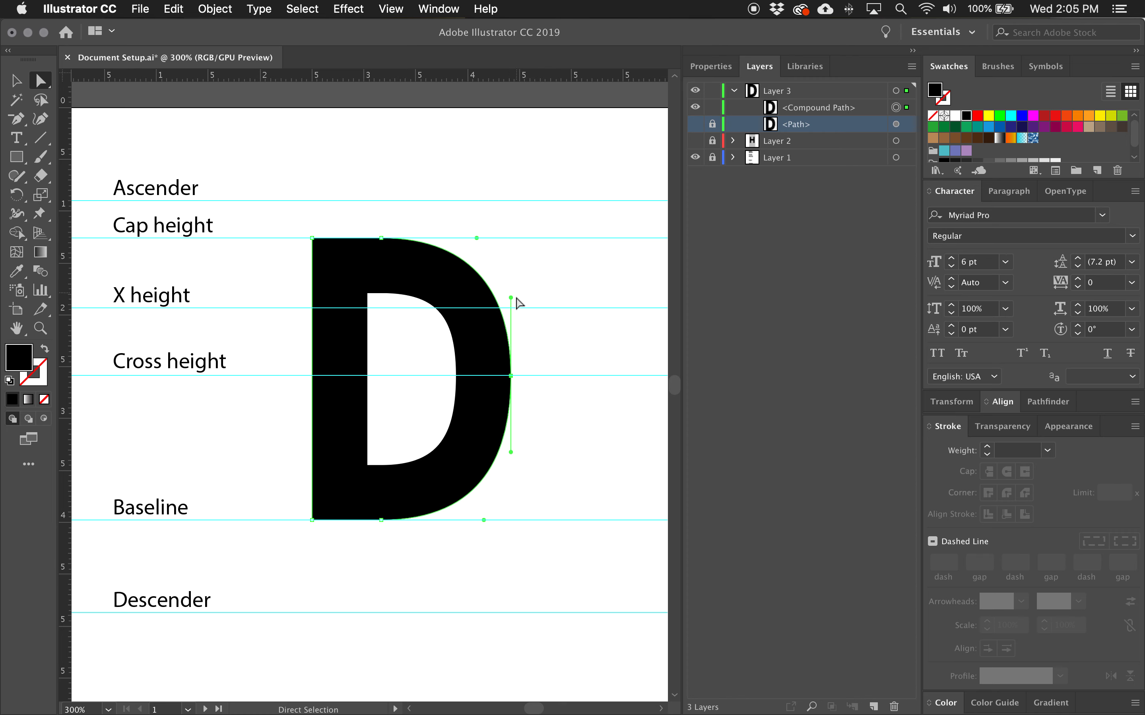
drag(511, 298, 507, 217)
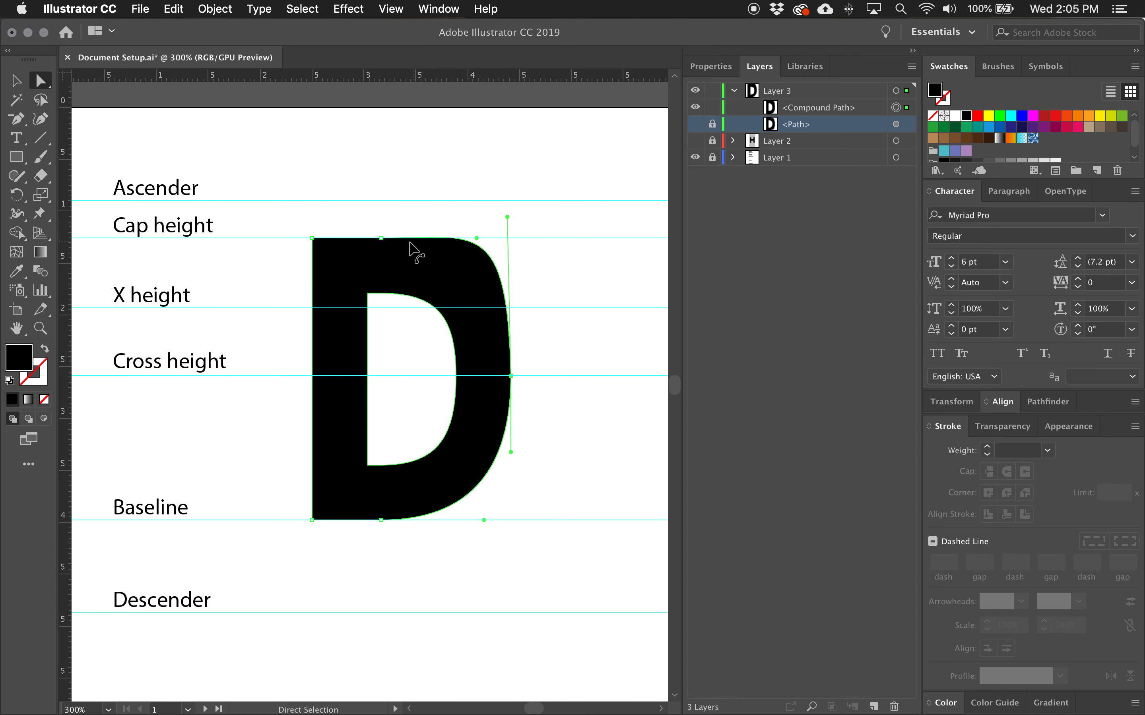
key(super+z)
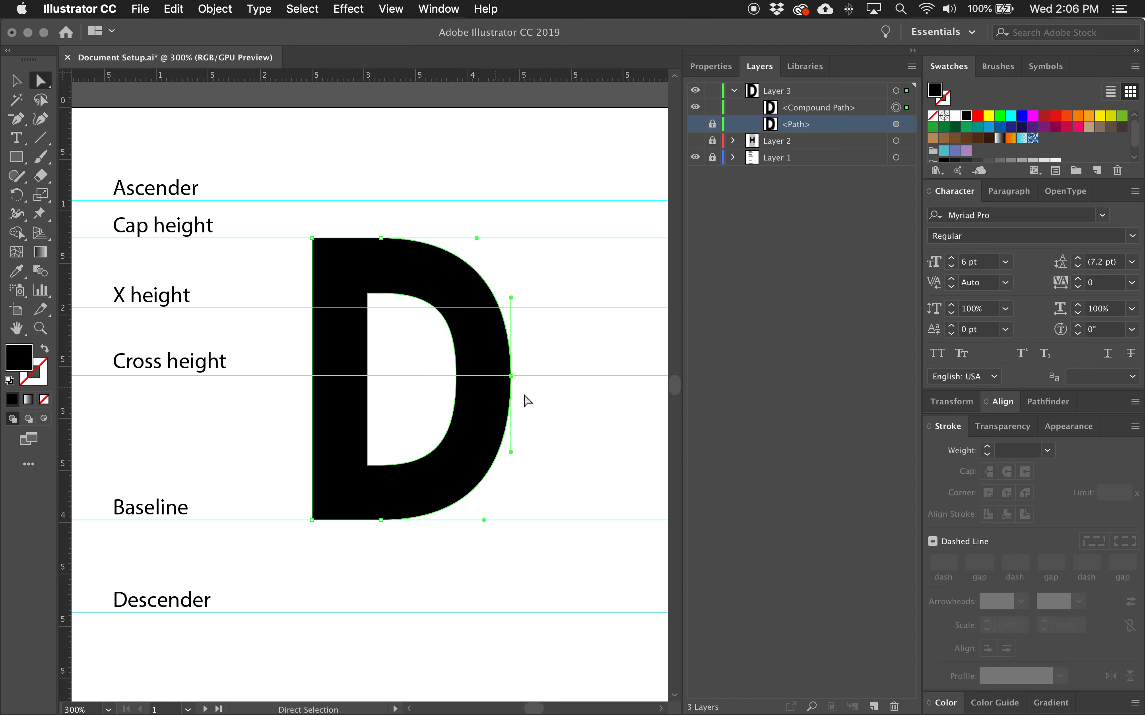
Show Layer 2 with its grey background rectangle and reference letter shapes.
drag(435, 364, 537, 393)
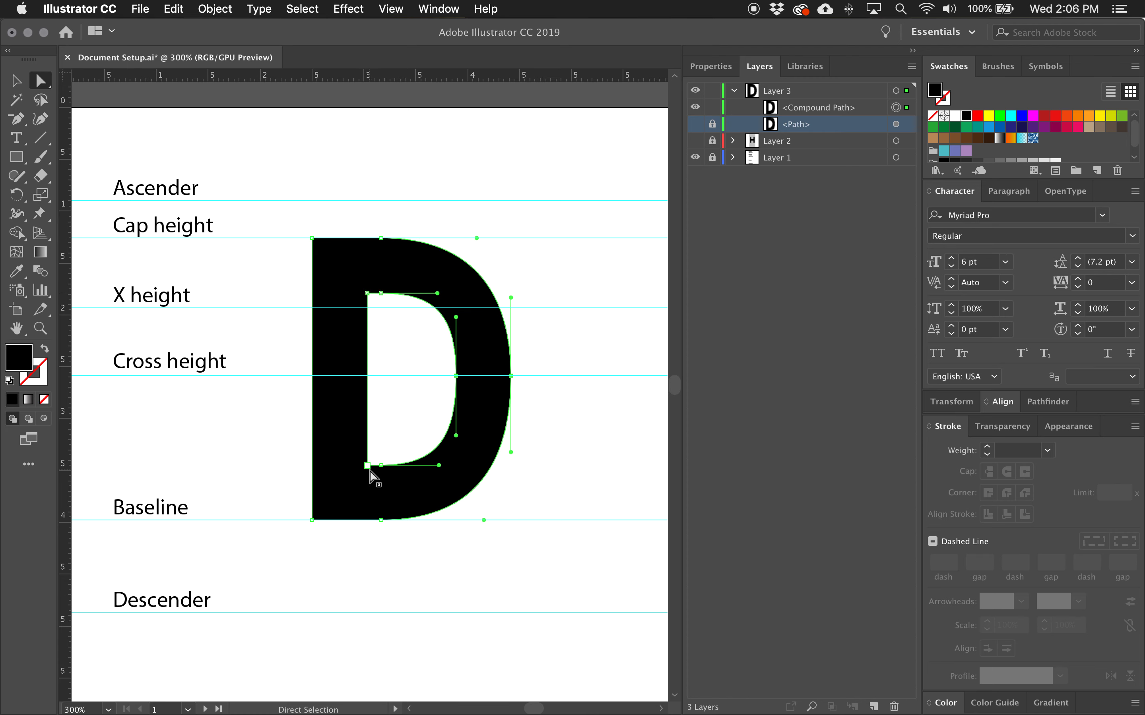
click(17, 120)
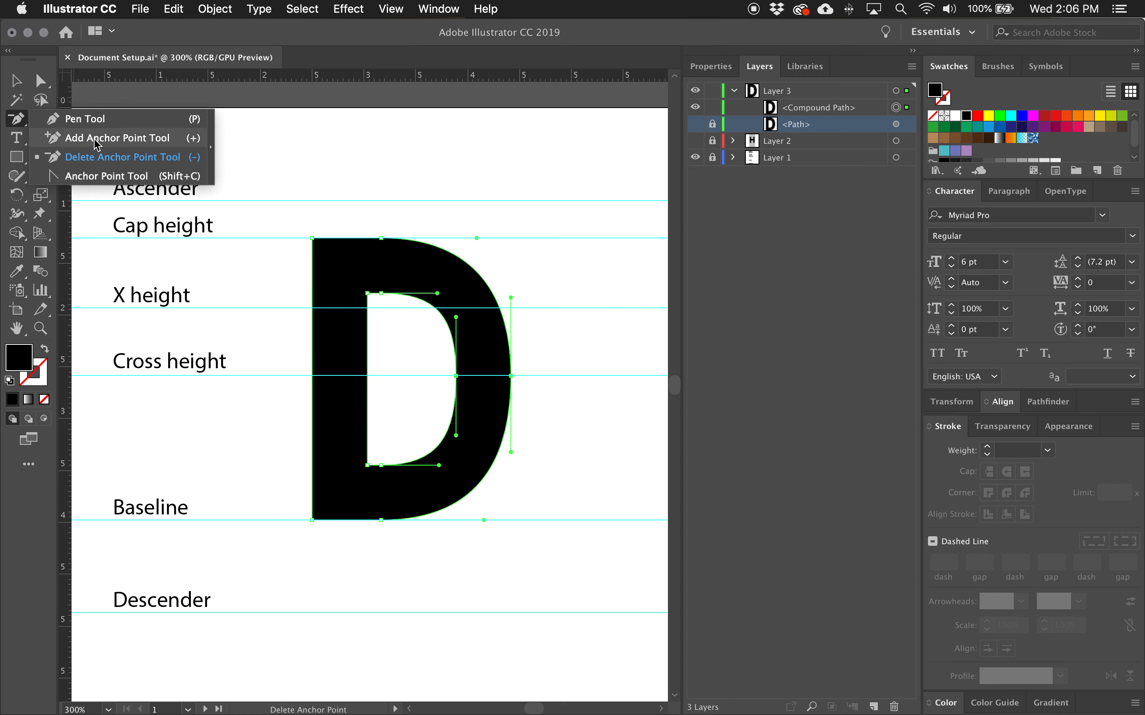
click(95, 119)
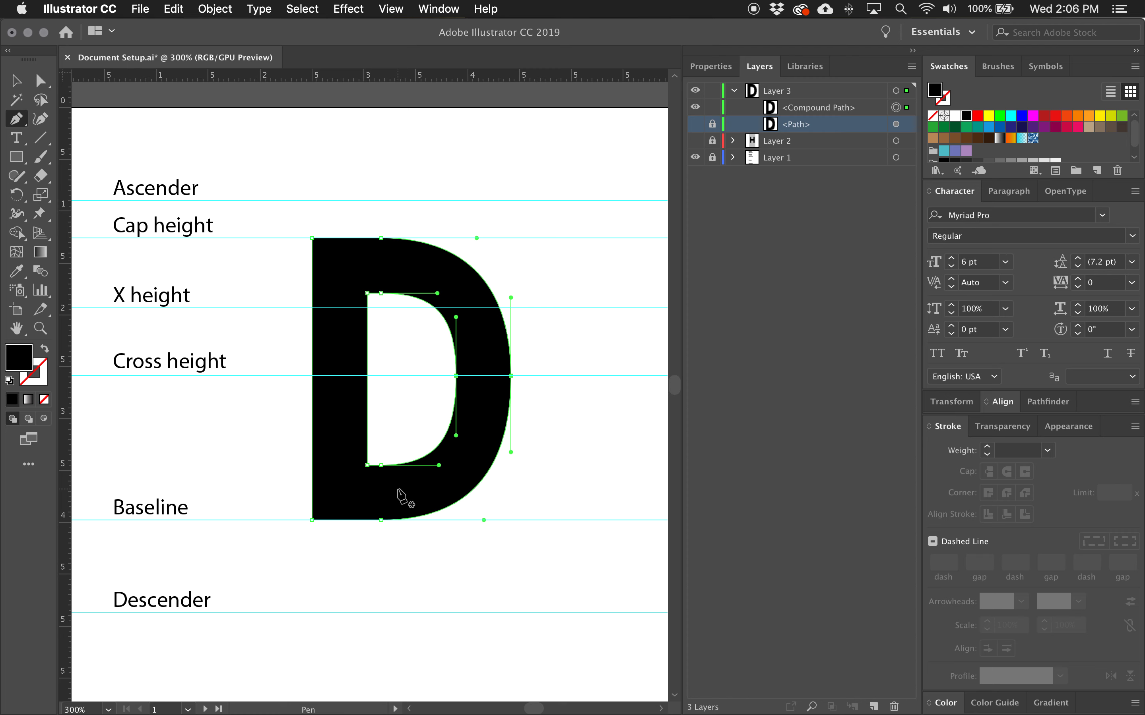
click(24, 157)
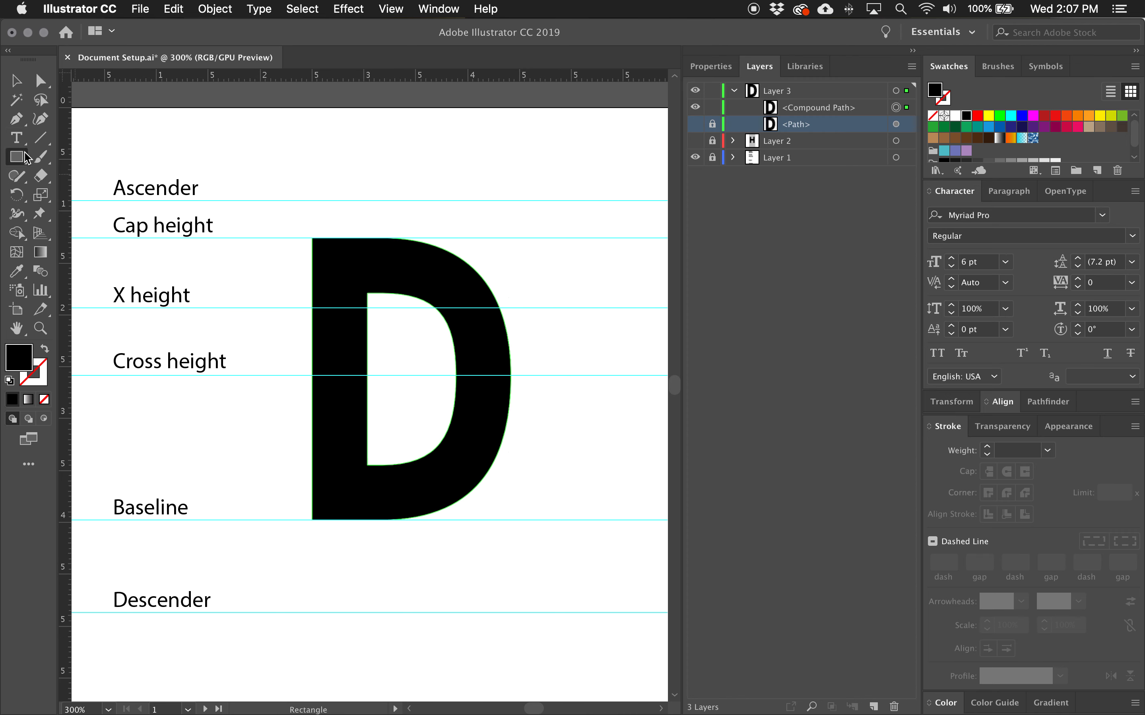
click(695, 141)
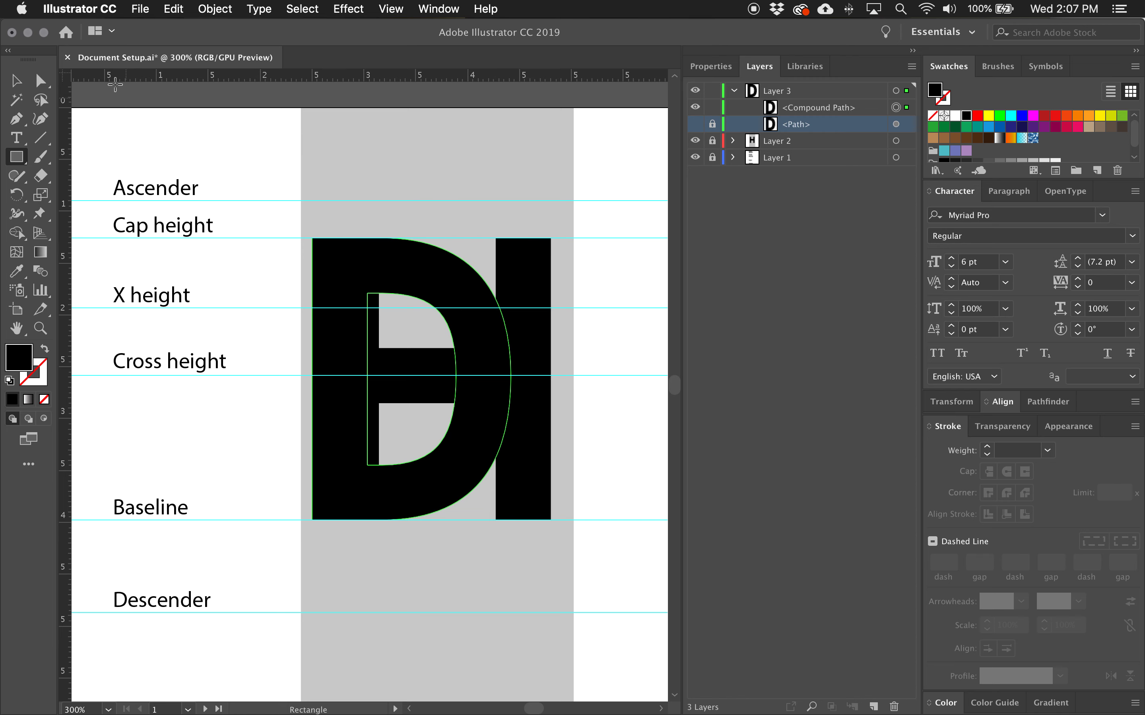
Nudge the D slightly to the right with the Selection tool.
click(18, 81)
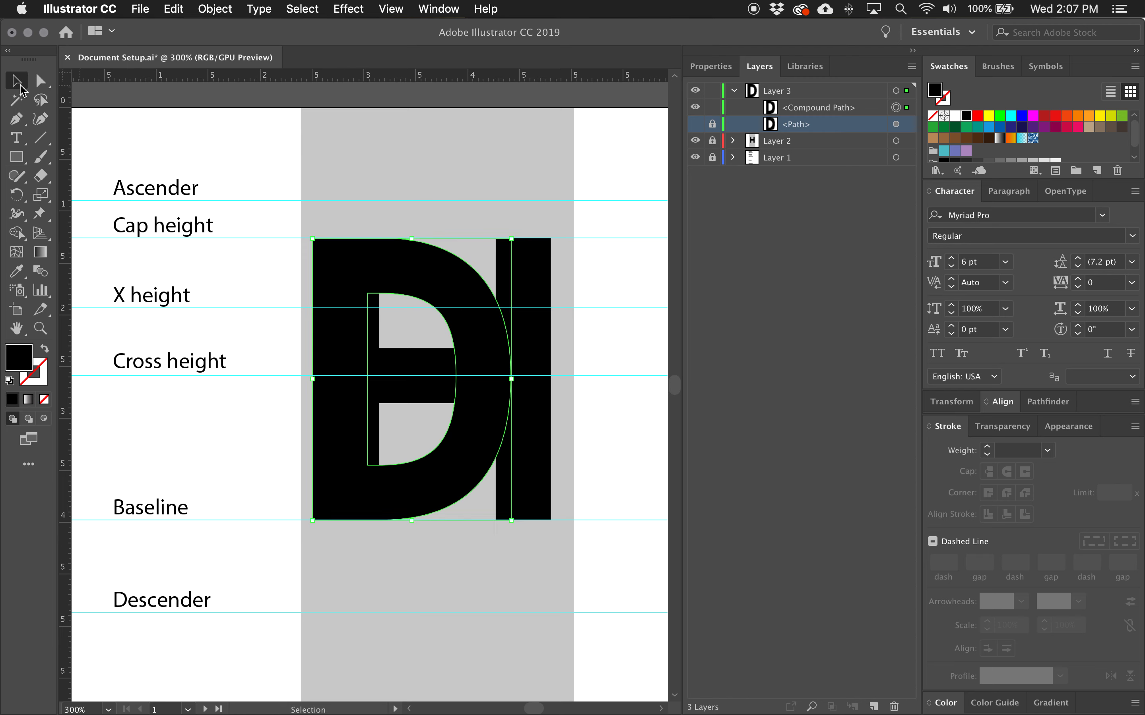
click(359, 264)
drag(359, 265, 369, 265)
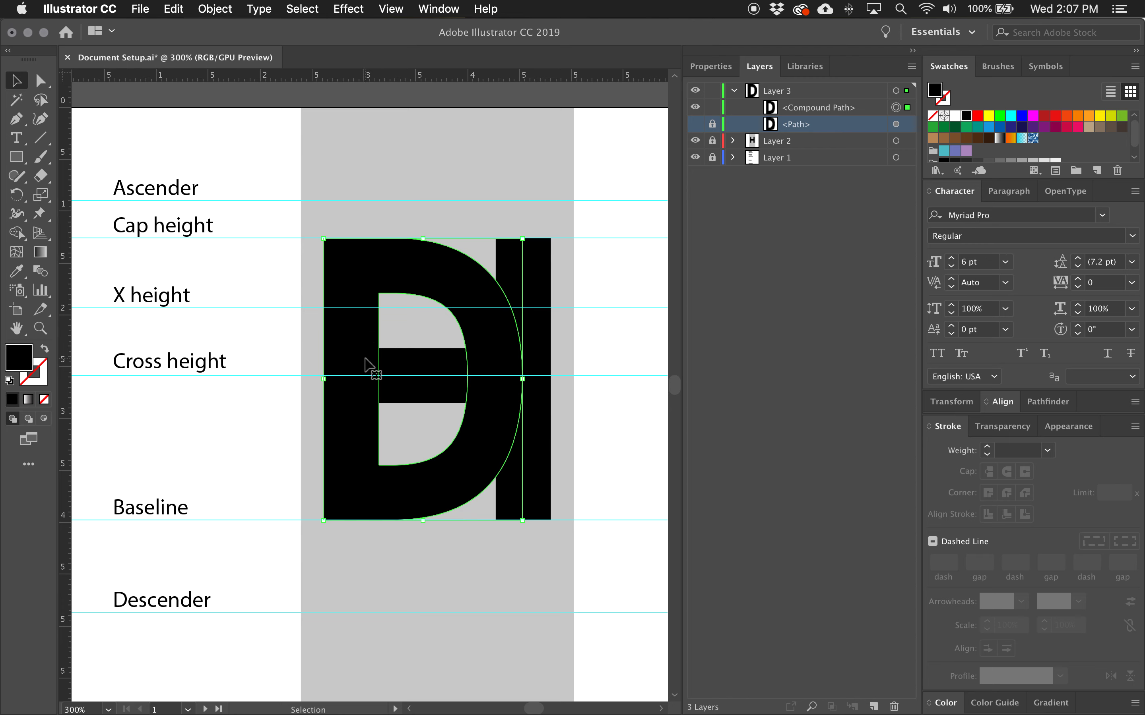
Expand Layer 2, unlock its rectangle and top path, and select the grey rectangle.
click(733, 141)
key(super+shift+a)
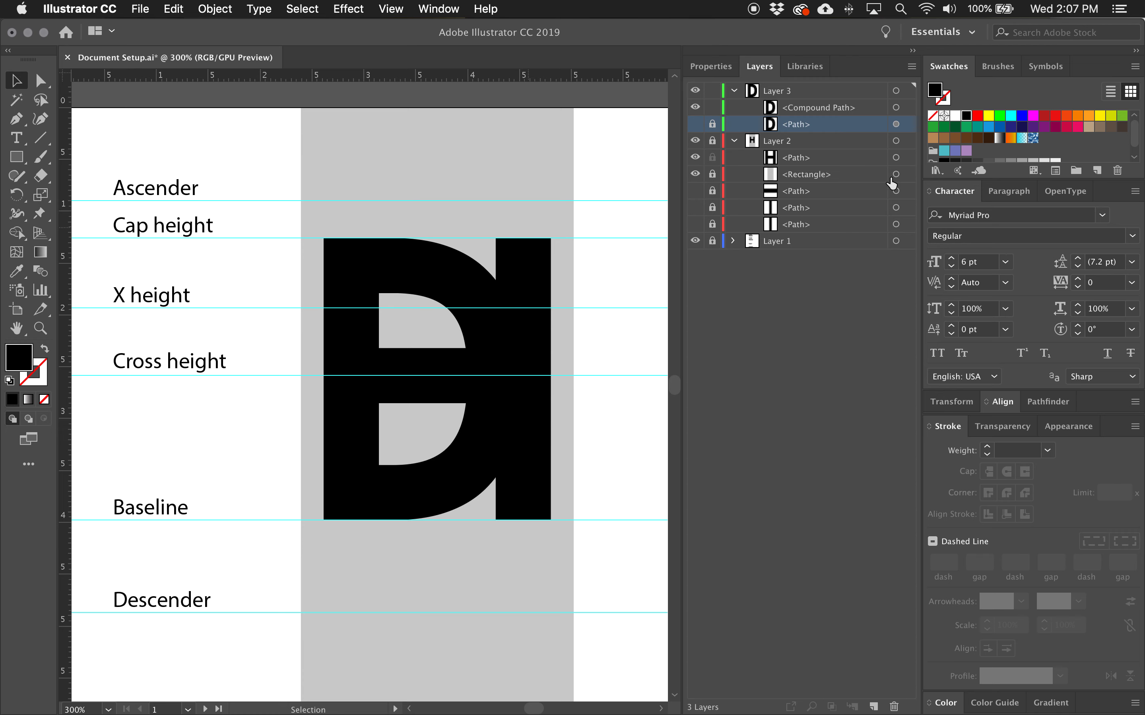
drag(712, 141, 712, 174)
click(908, 175)
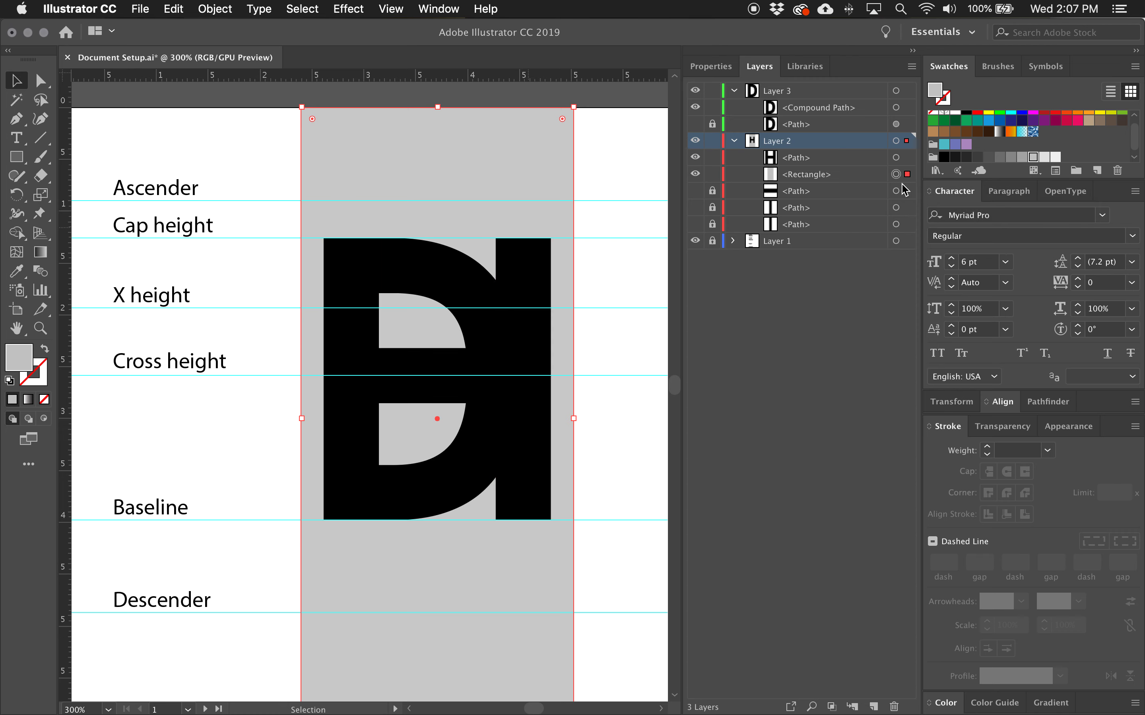
click(712, 141)
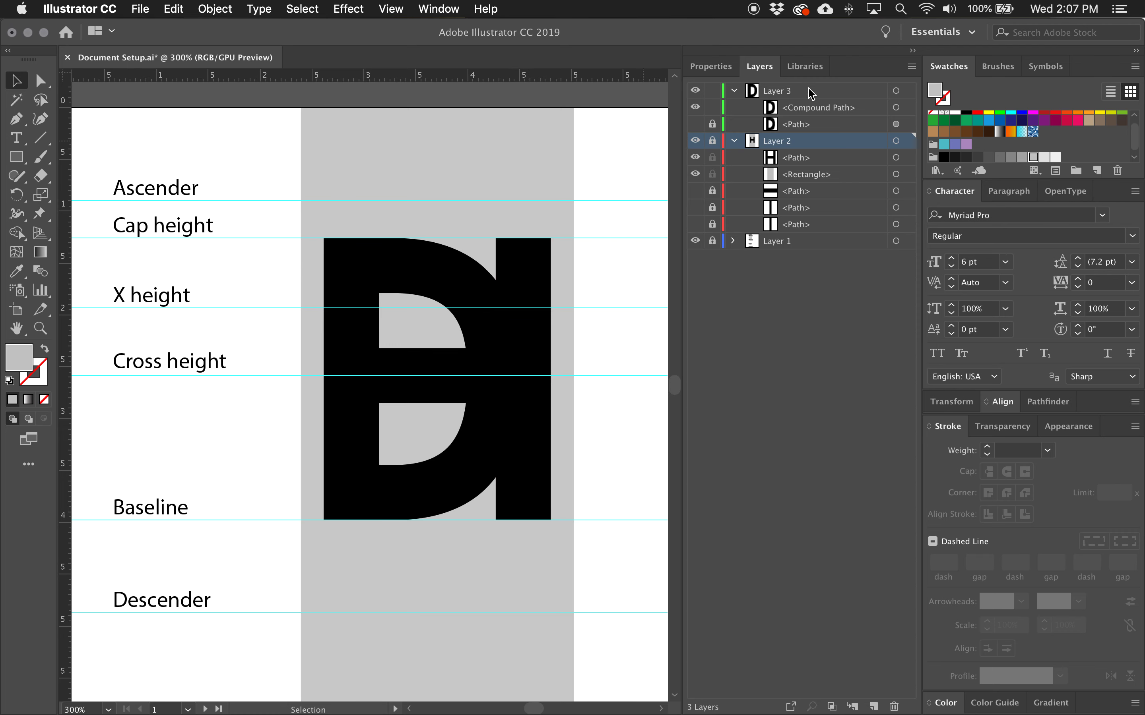
key(super+v)
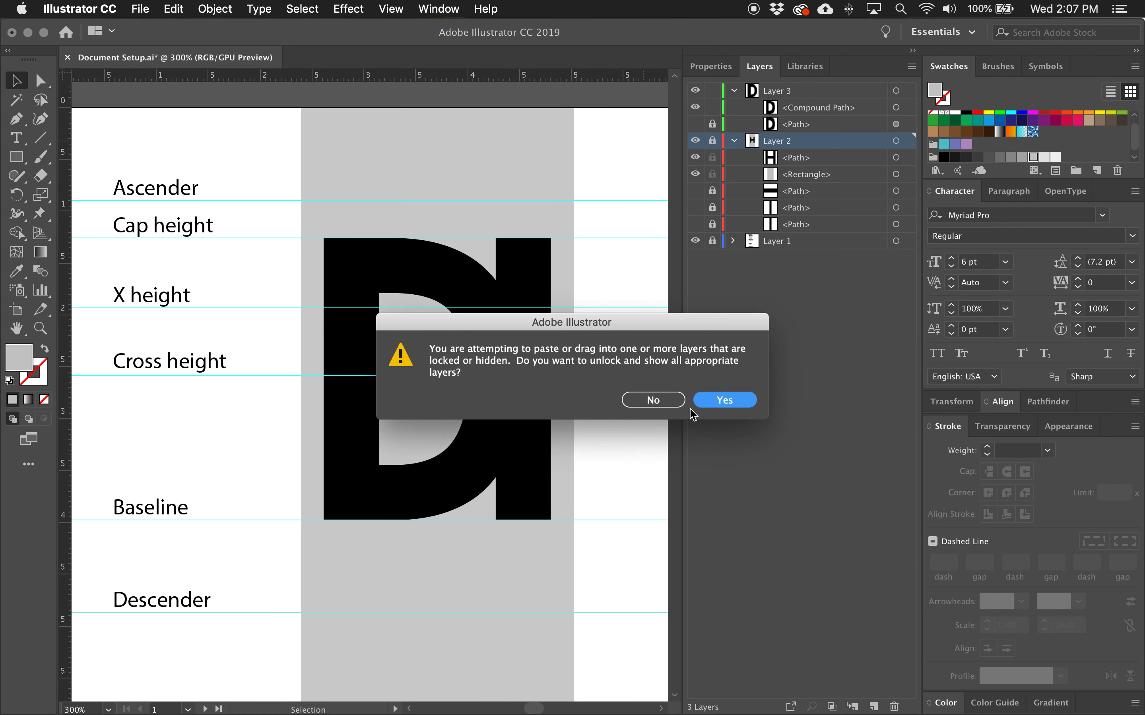
click(655, 402)
Paste the grey rectangle into Layer 3 behind the D, realign it, then collapse and hide Layer 2.
click(834, 91)
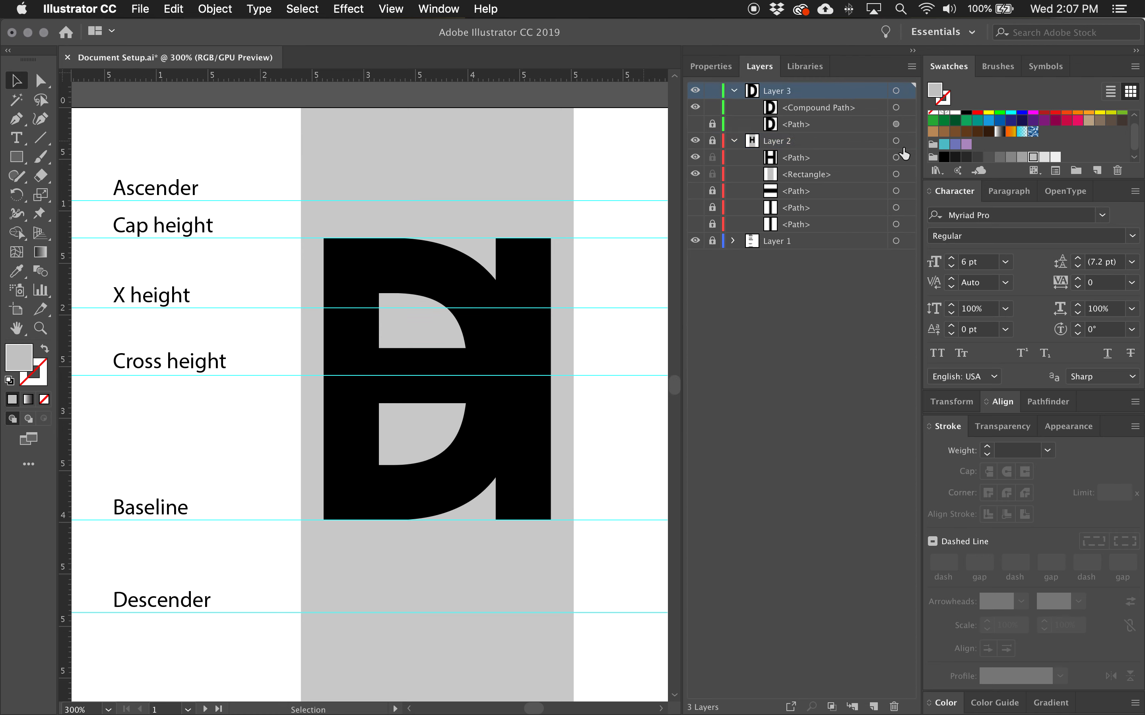
key(super+v)
drag(804, 107, 807, 151)
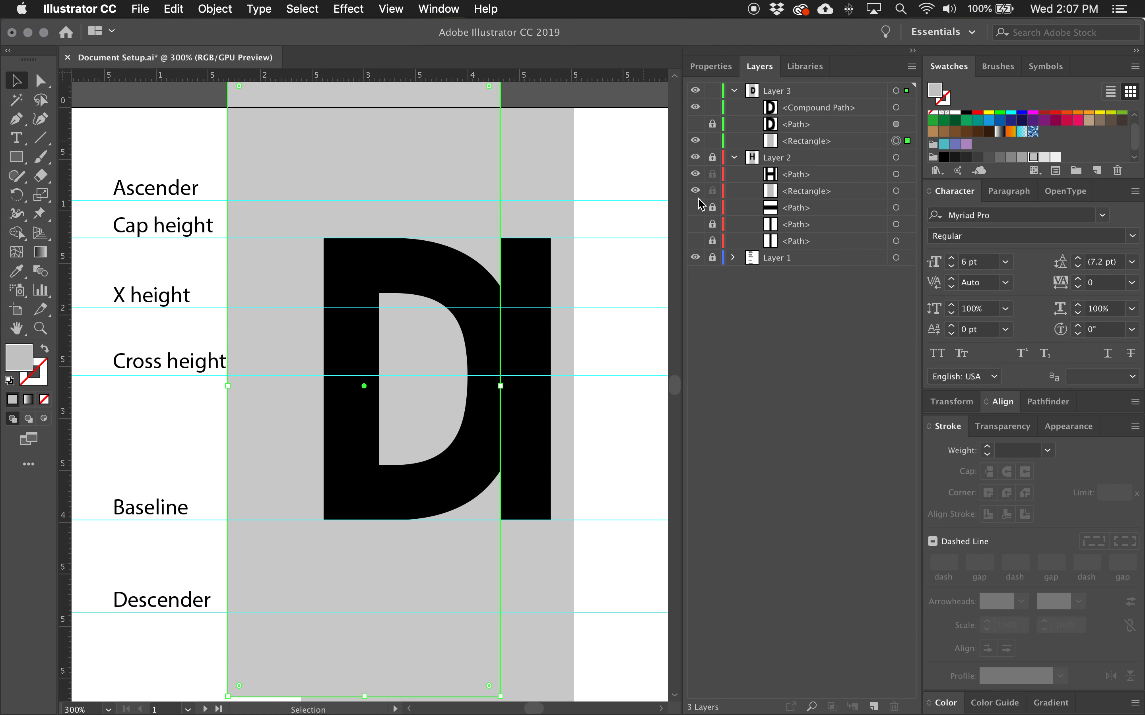
drag(388, 134, 463, 164)
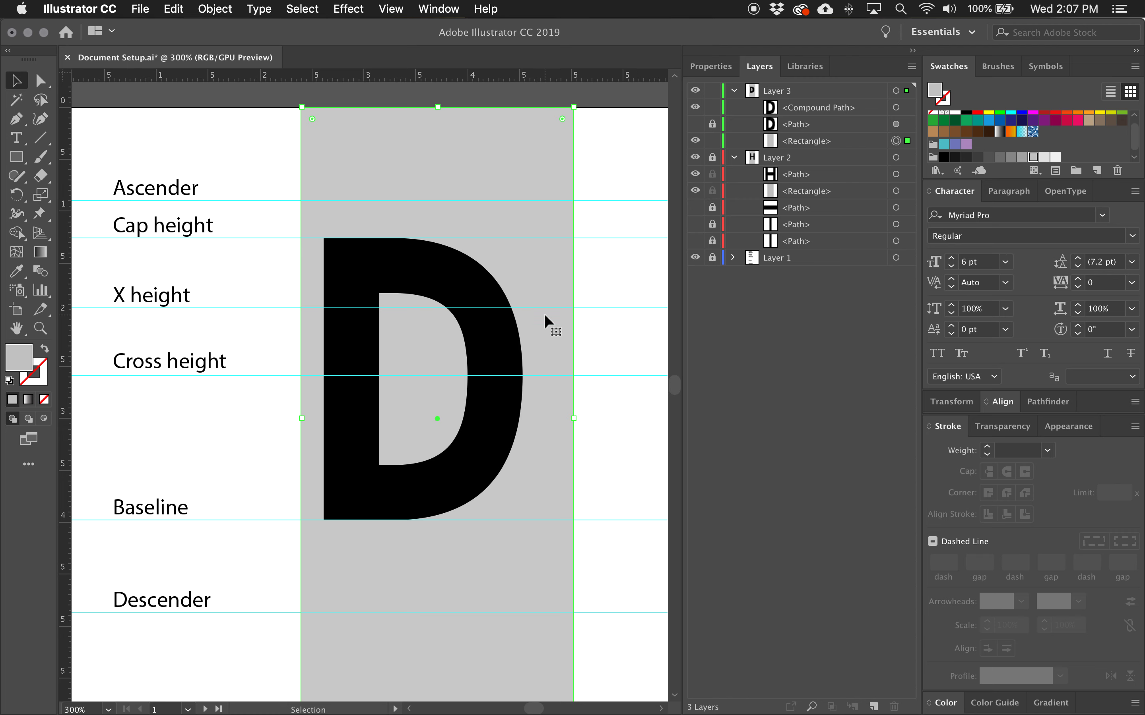
click(735, 159)
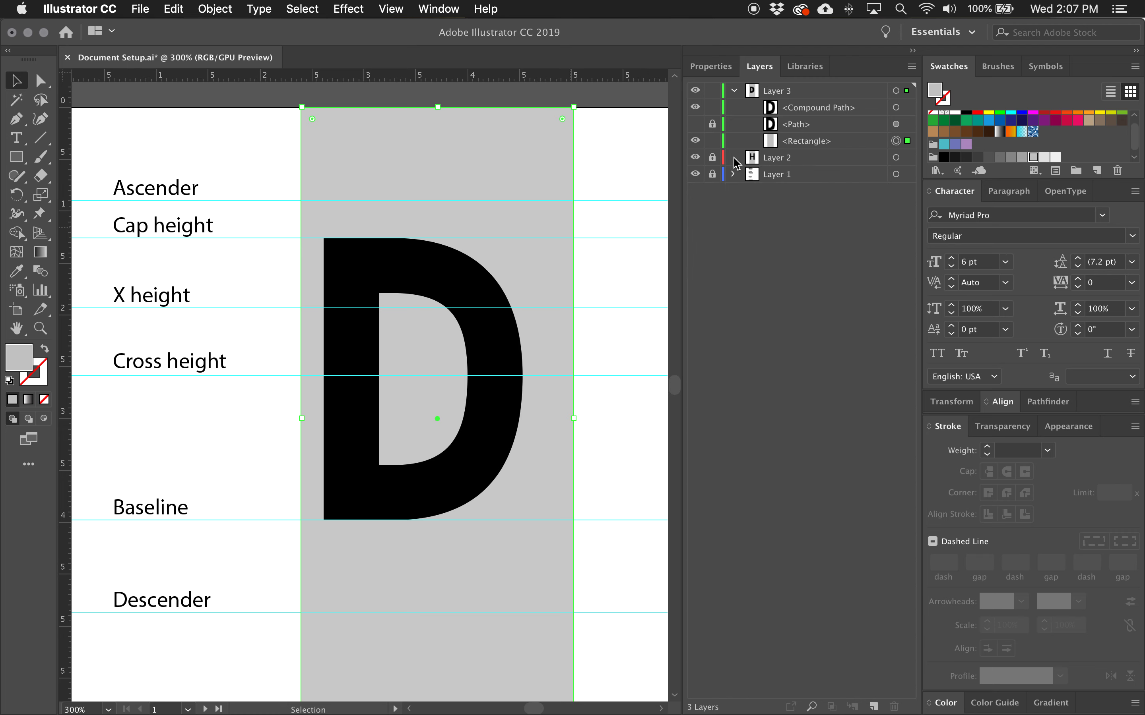
click(696, 159)
Narrow the grey rectangle so its right edge meets the D's outer bowl.
drag(573, 418, 544, 409)
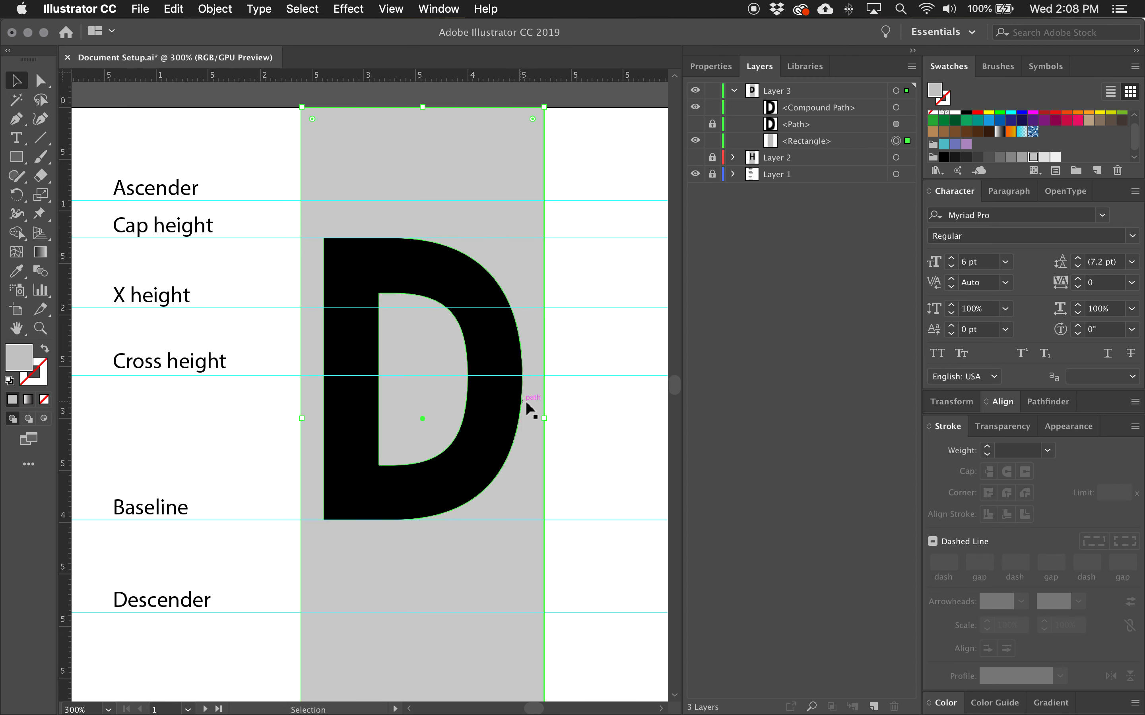
drag(544, 418, 531, 417)
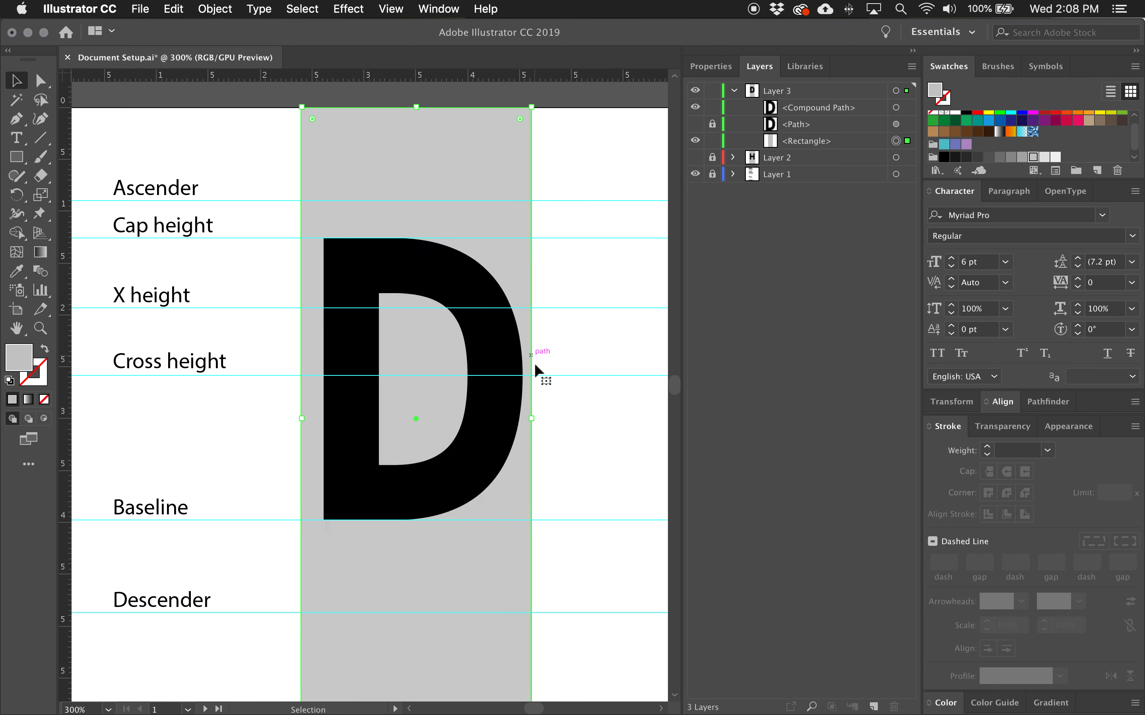